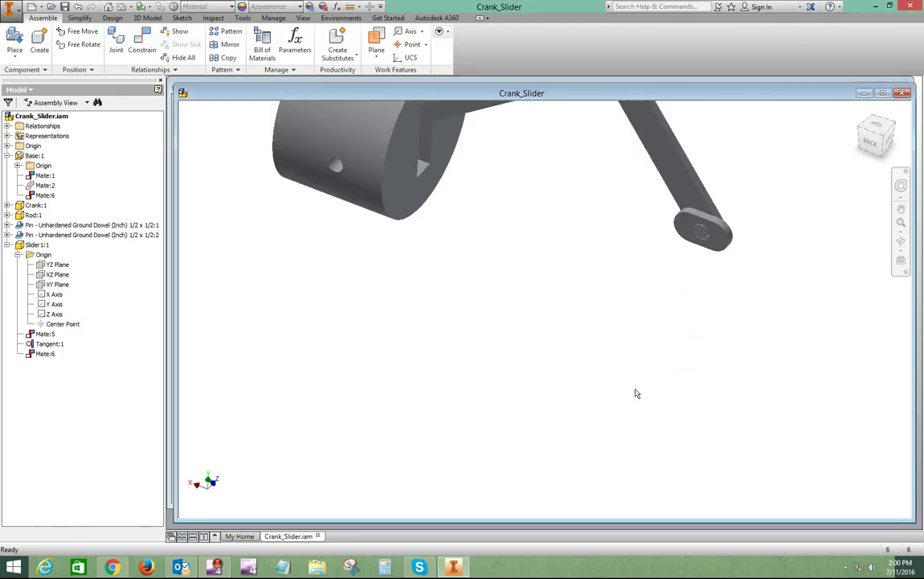
Pan and zoom so the crank-slider assembly sits larger and centred in the viewport.
key(F2)
drag(619, 344, 634, 444)
scroll(640, 402, down, 2)
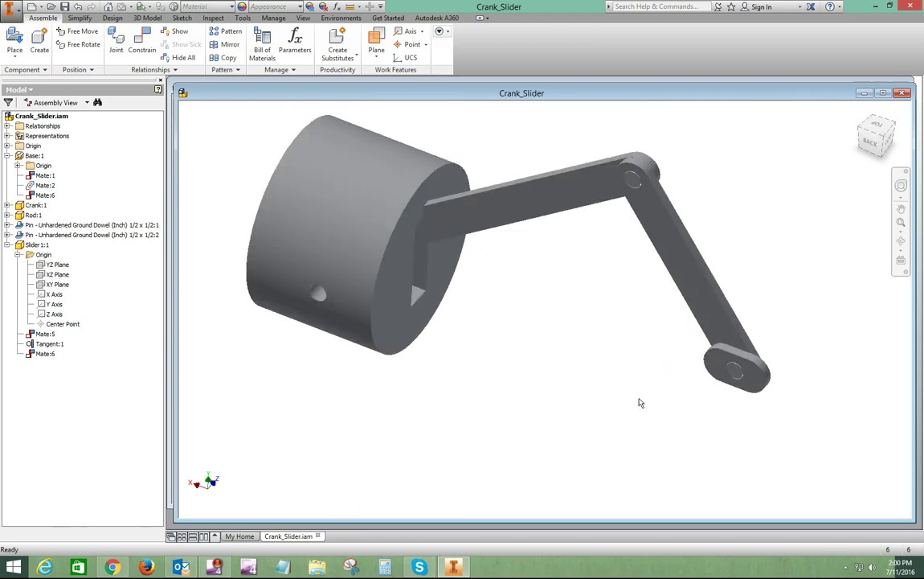
scroll(571, 416, down, 3)
drag(631, 359, 637, 353)
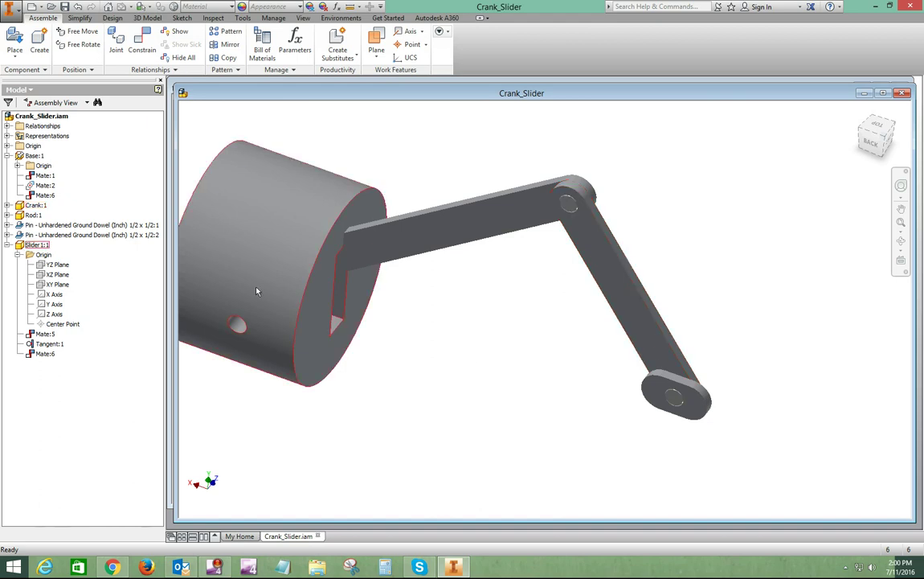
Make the Base:1 XZ Plane visible from its Origin folder.
click(17, 165)
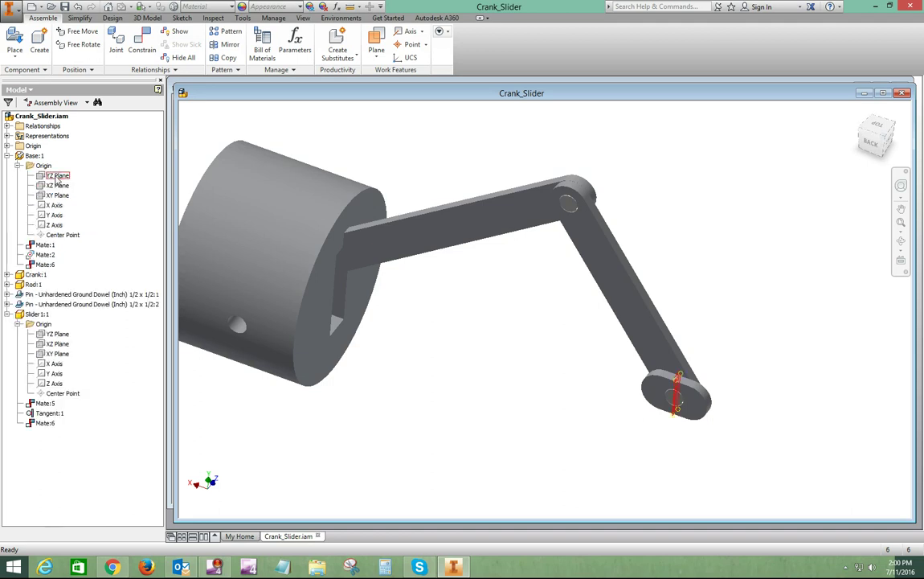
right_click(51, 187)
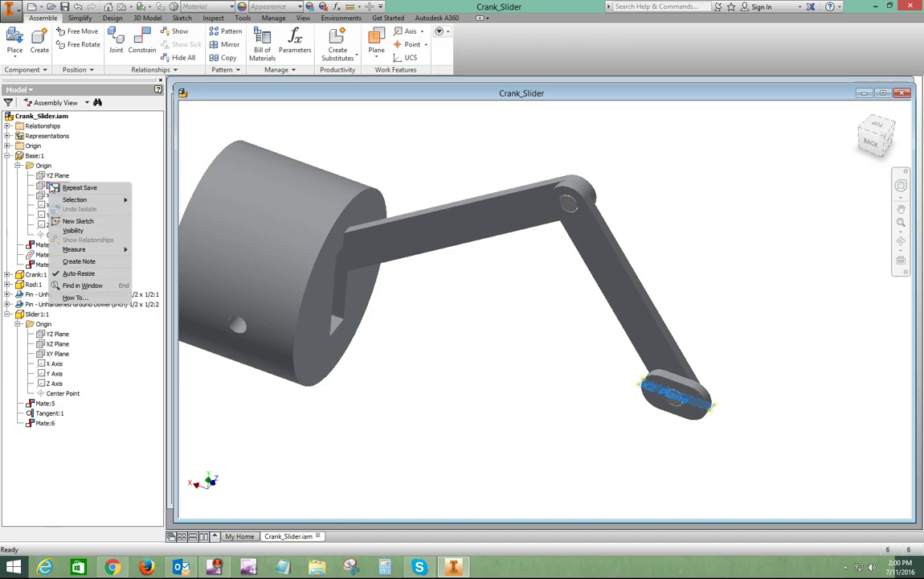
click(72, 231)
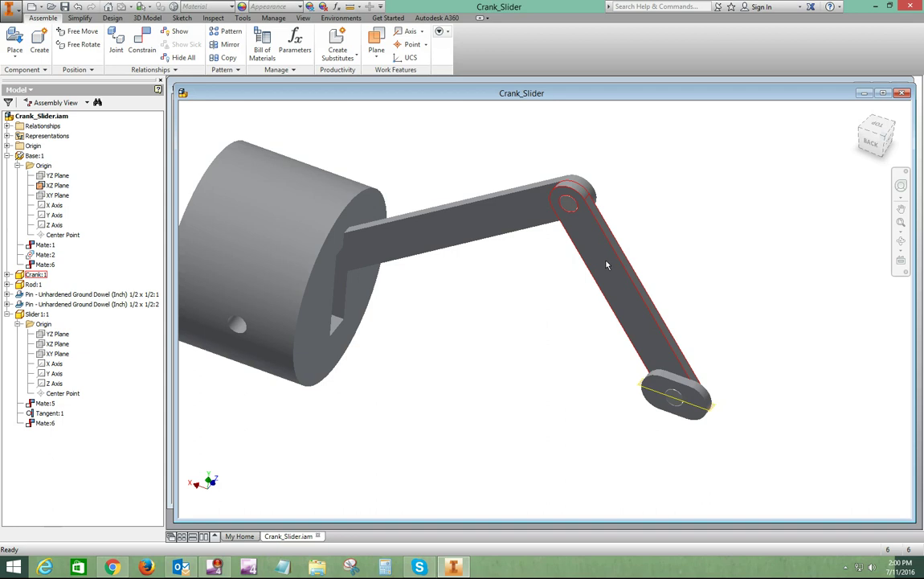
Make the Crank:1 XY Plane visible from its Origin folder.
click(8, 274)
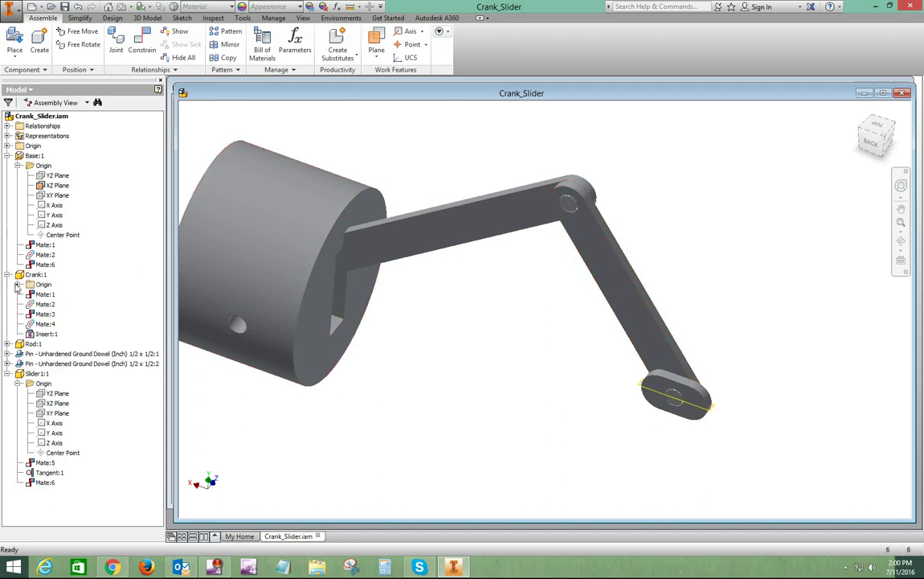
click(18, 285)
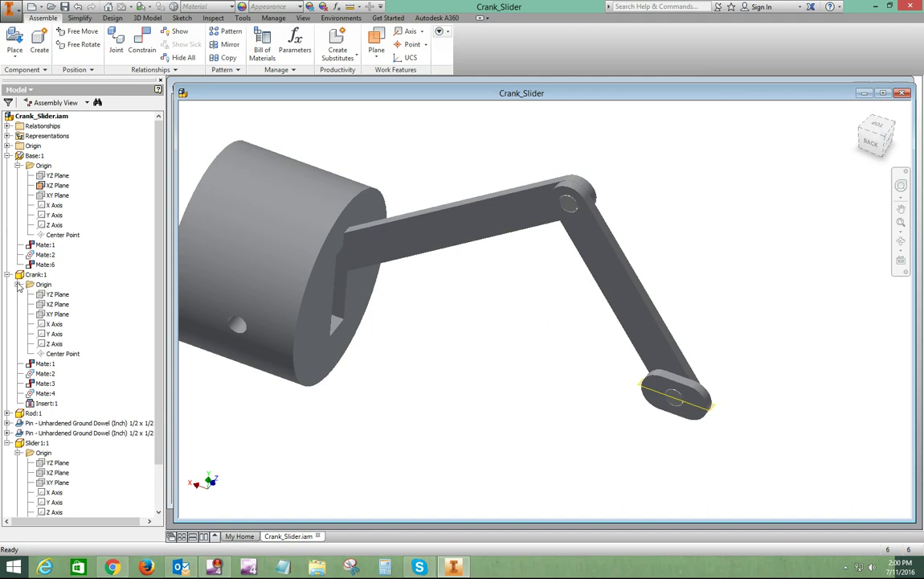
right_click(57, 318)
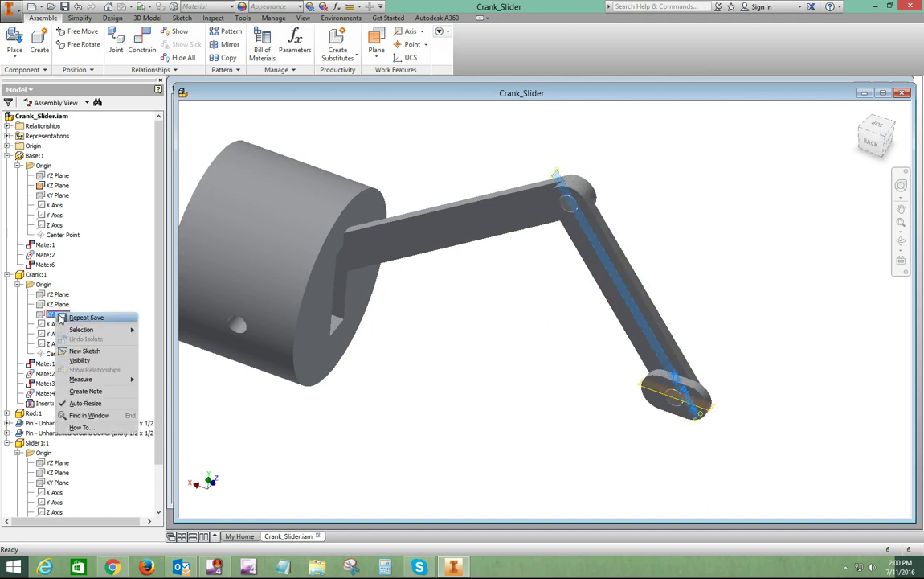
click(84, 364)
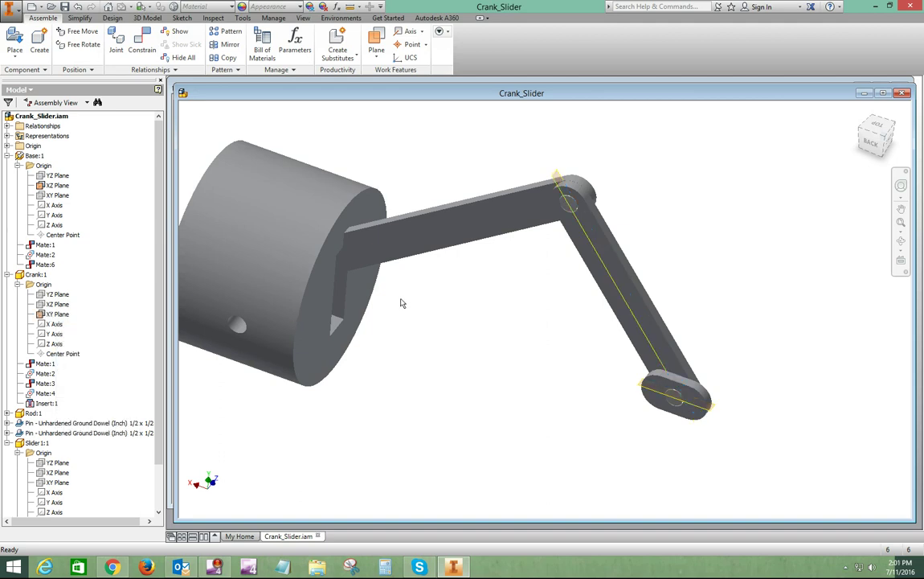
scroll(618, 330, down, 4)
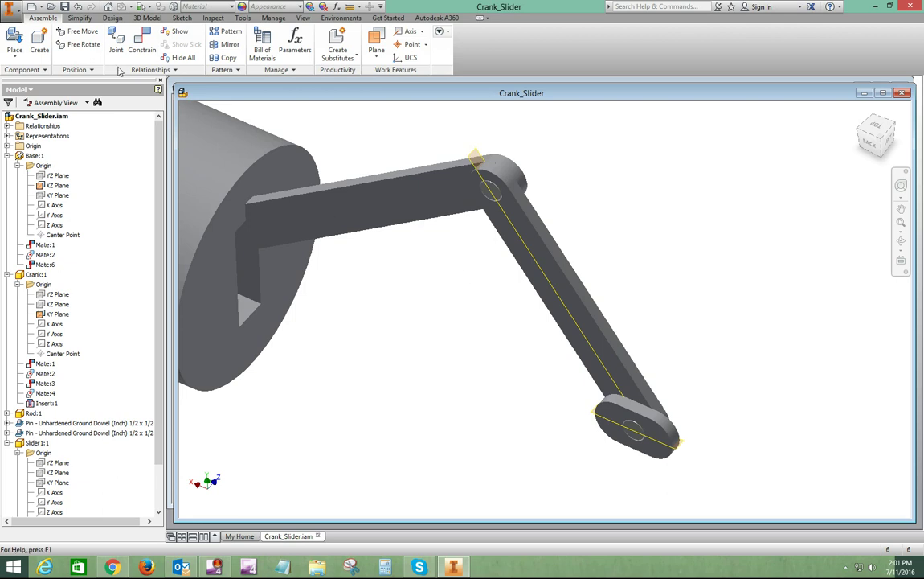
Start a Directed Angle constraint between the Base XZ plane and the Crank XY plane.
click(145, 46)
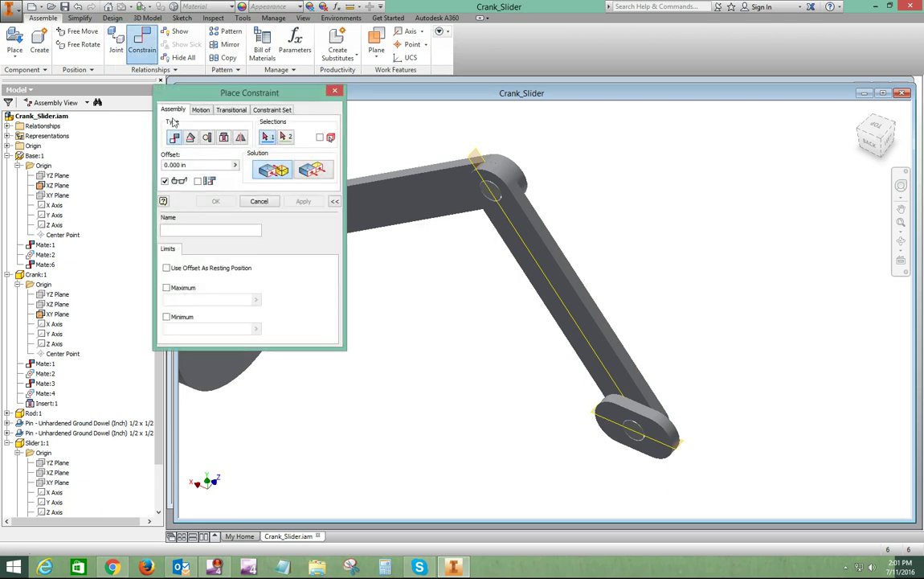
click(190, 138)
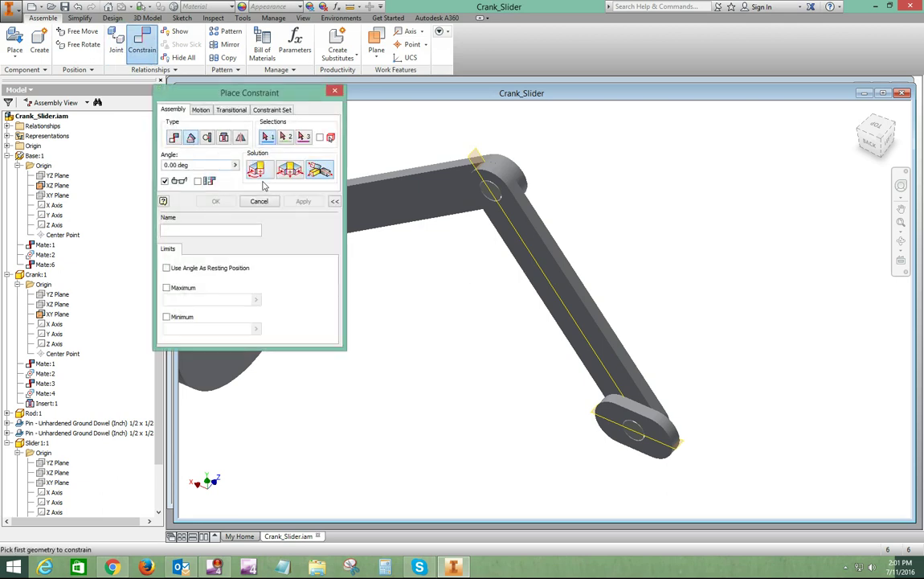
click(257, 169)
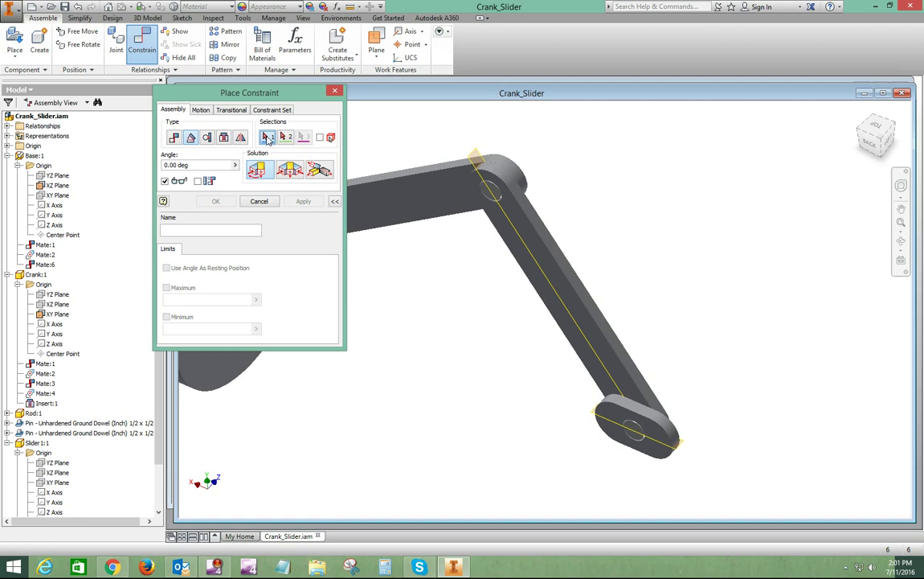
click(595, 414)
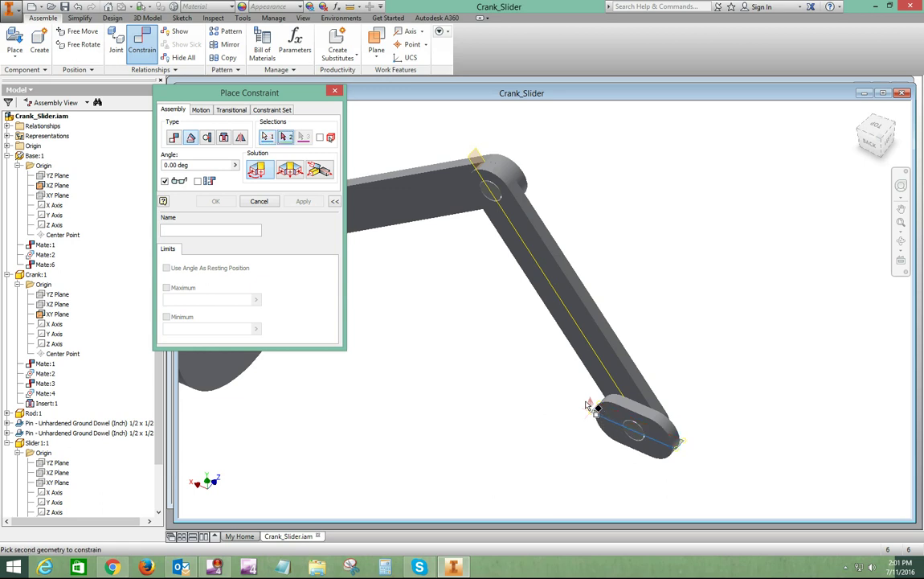
click(579, 328)
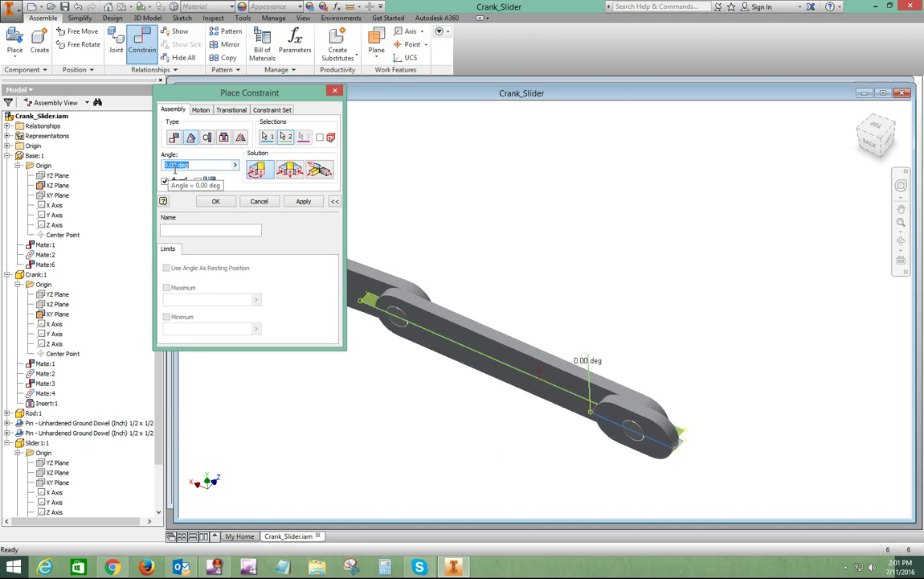
Enter -45 deg for the angle and apply the constraint.
text(45)
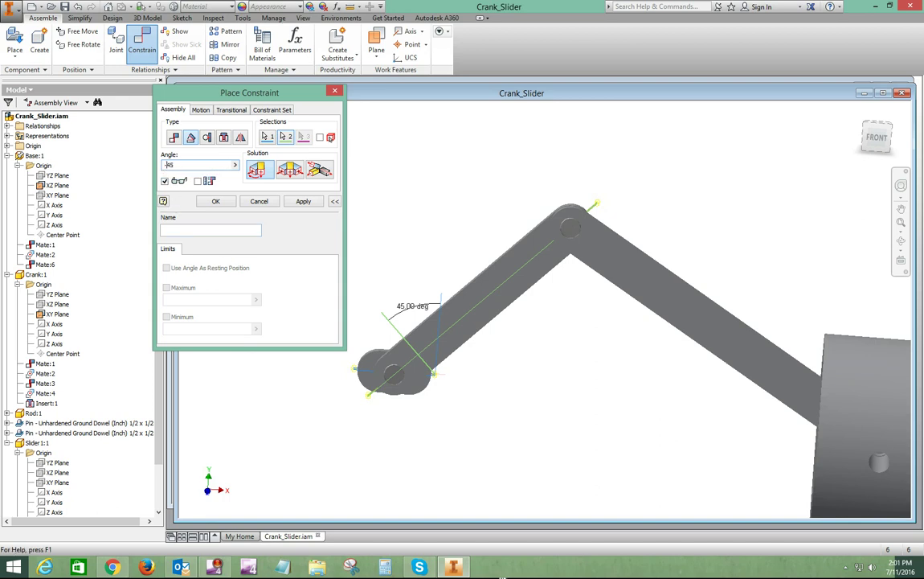
text(-)
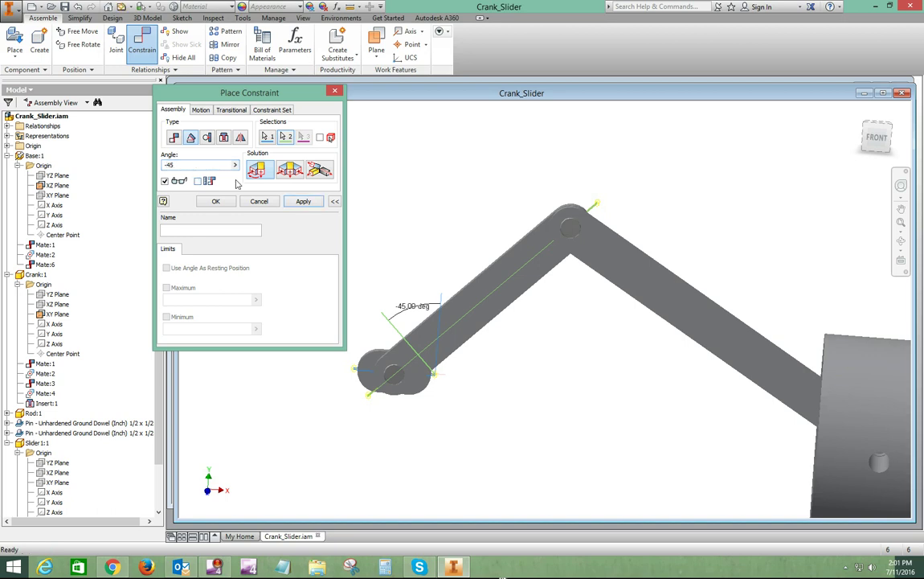
click(303, 201)
key(F2)
drag(489, 340, 479, 266)
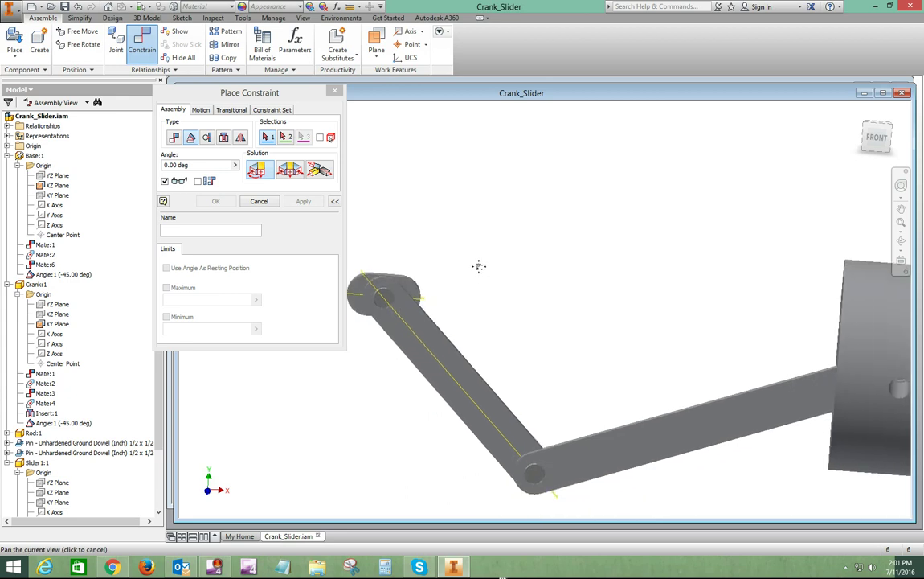
Close constraint placement and change Angle:1 to 45 deg.
click(260, 202)
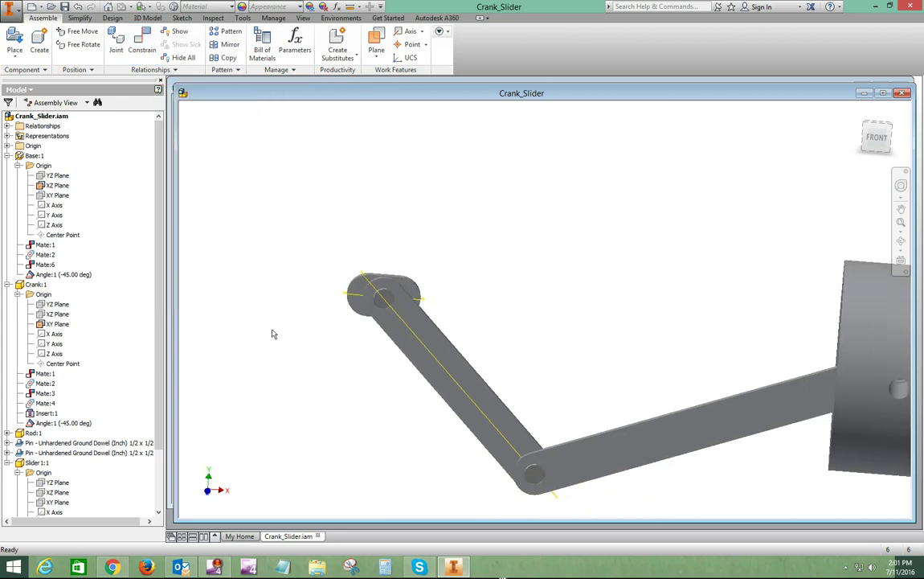
click(51, 274)
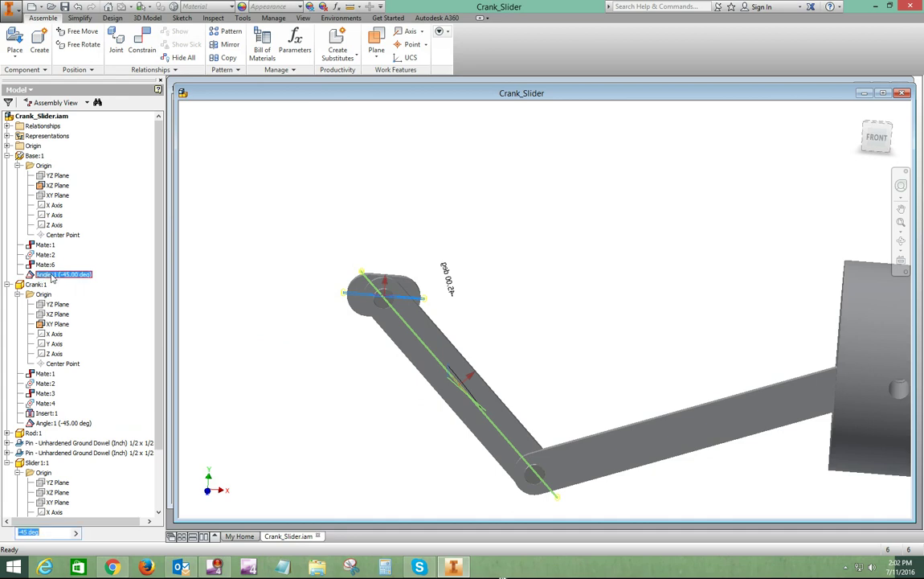
text(45)
key(Return)
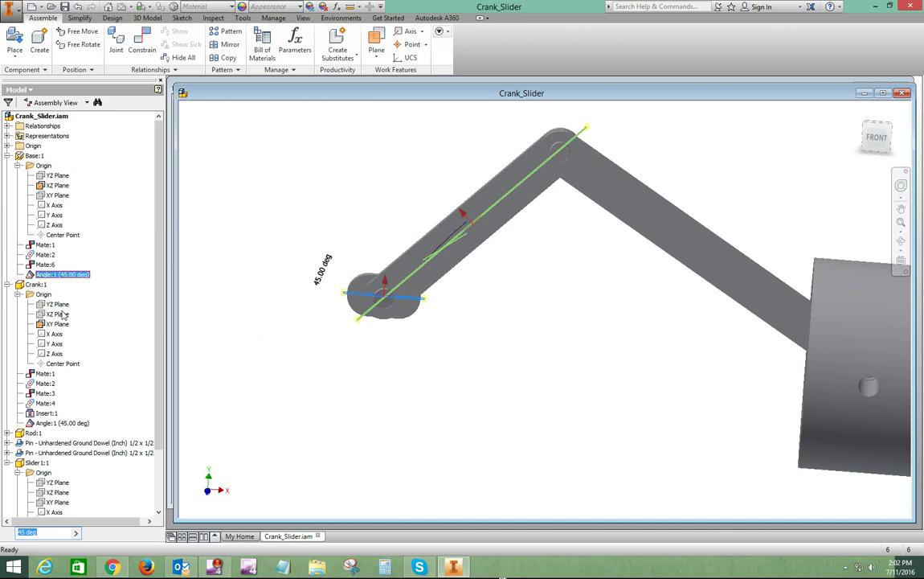
Change Angle:1 to 15 deg and zoom out to show the whole mechanism.
click(48, 274)
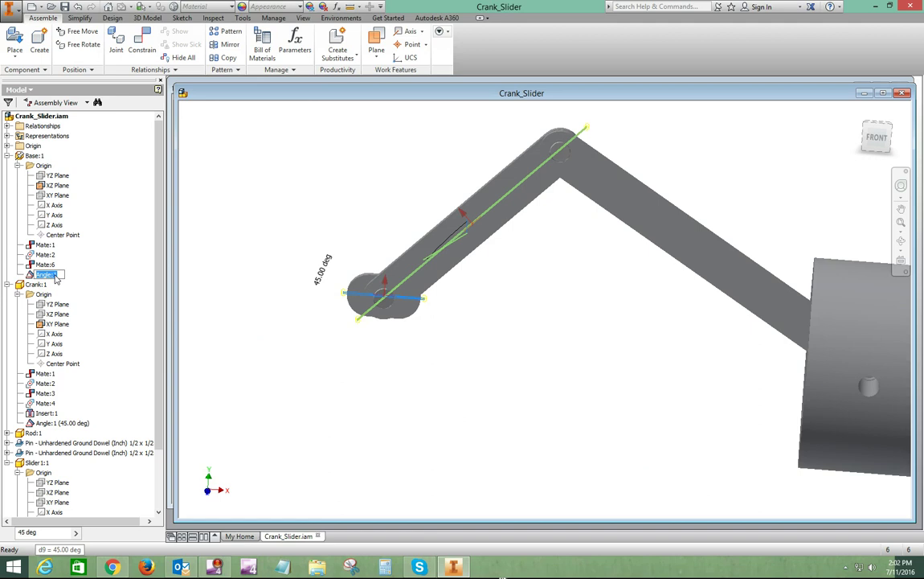
click(45, 533)
text(15)
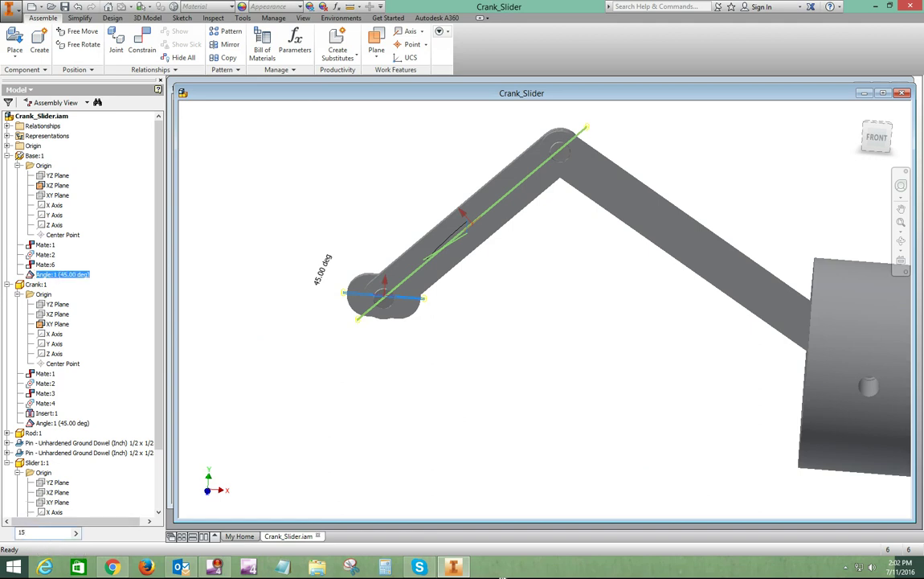
key(Return)
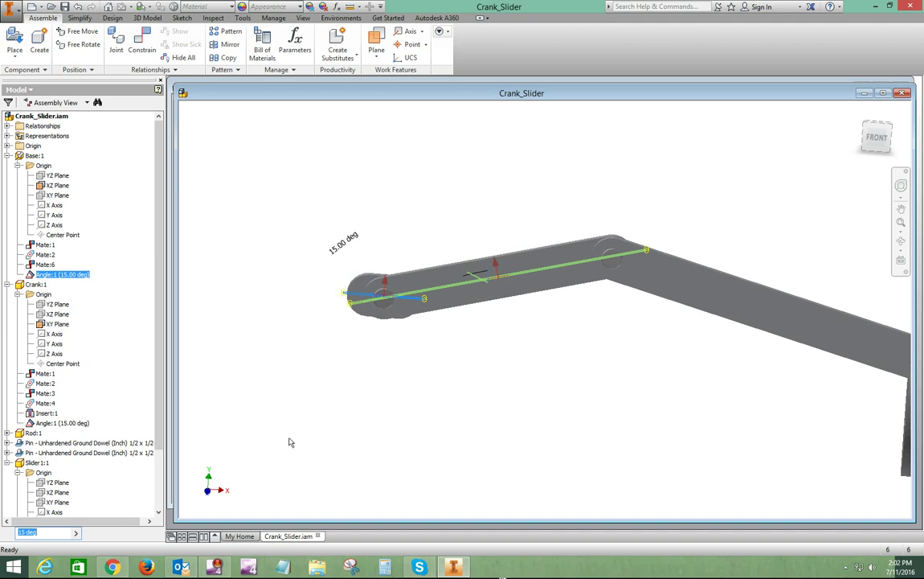
key(Escape)
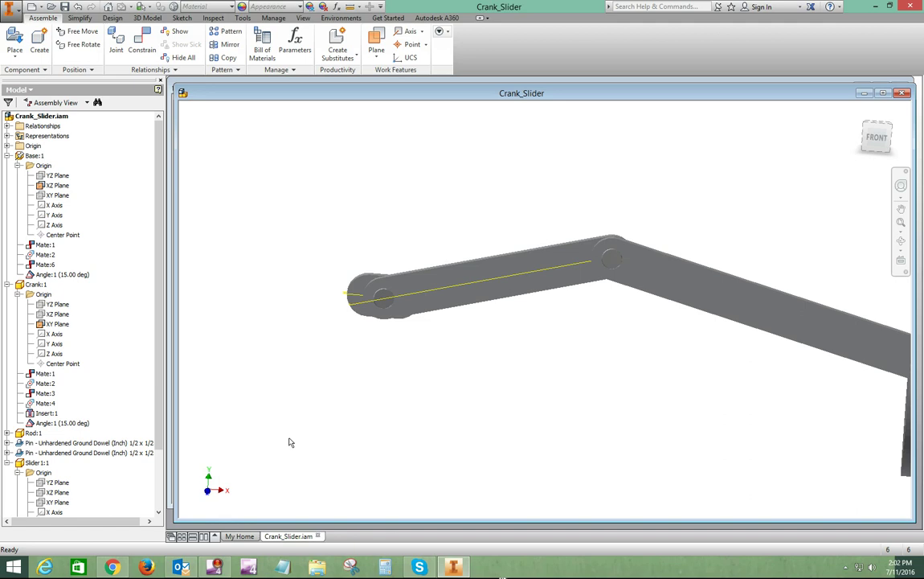
key(F6)
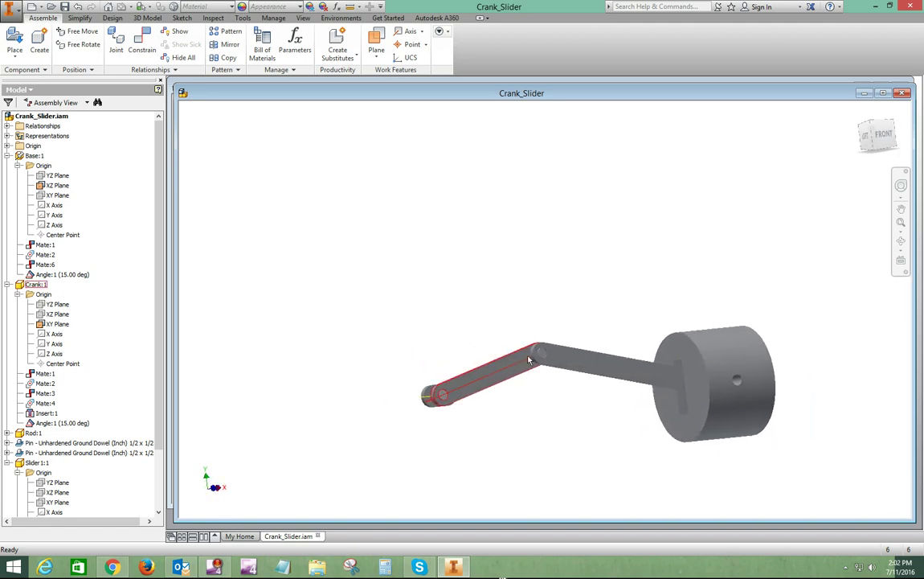
Drag the rod and the crank–rod pin to test the mechanism's motion.
drag(561, 356, 573, 341)
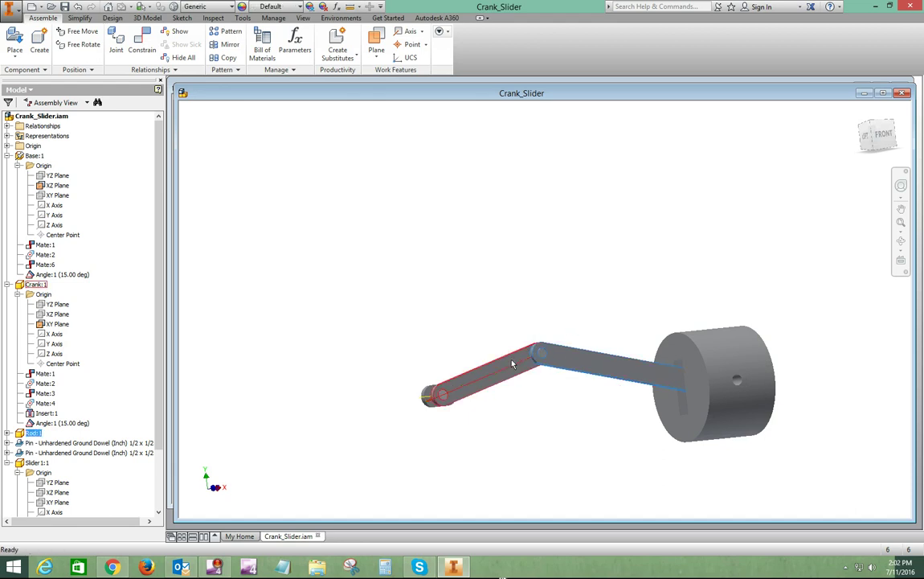
click(482, 375)
click(728, 379)
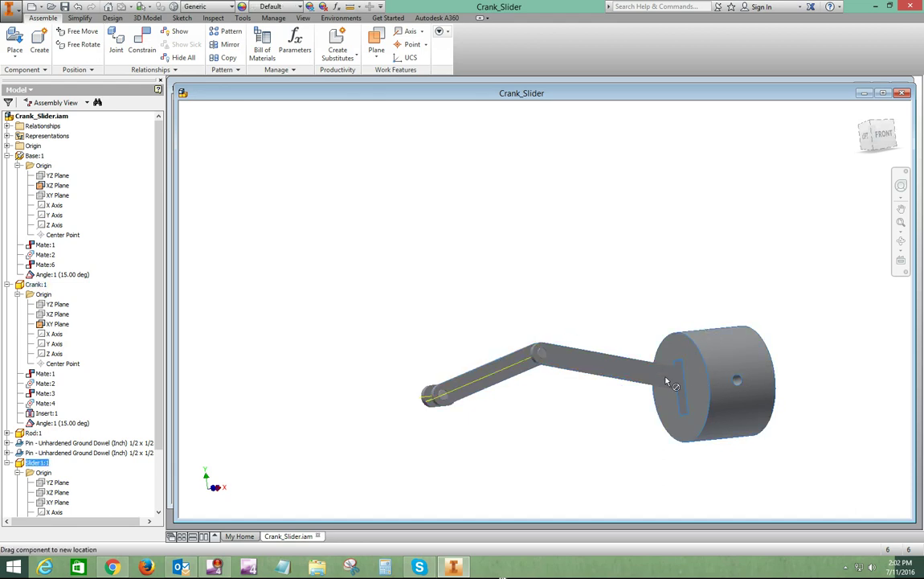
drag(541, 356, 465, 391)
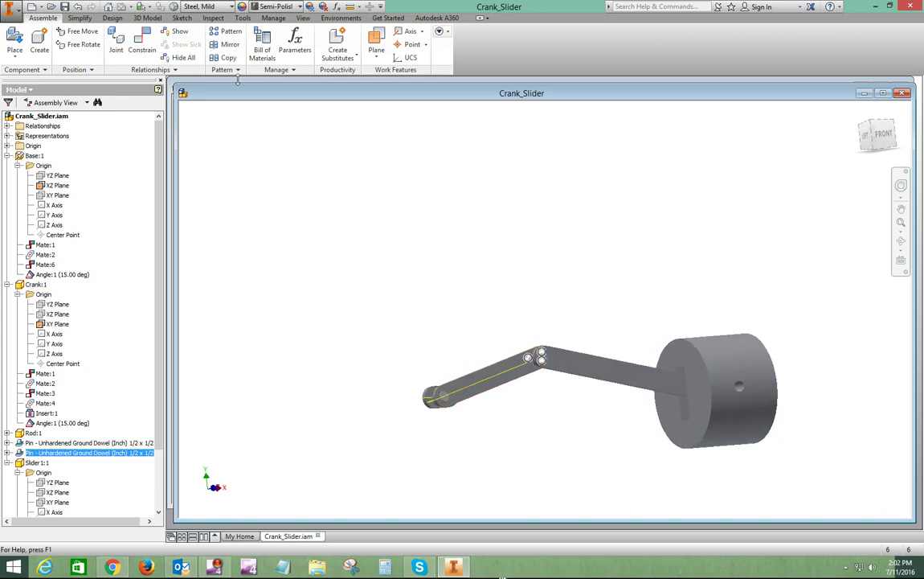
Turn on the Degrees of Freedom display and drag the crank pin to test motion.
click(303, 18)
click(84, 45)
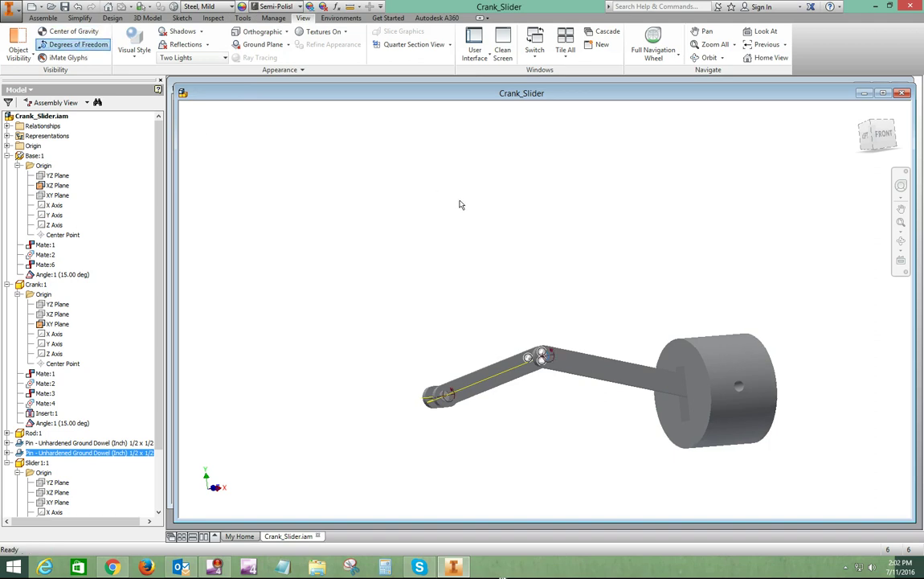
scroll(611, 382, up, 4)
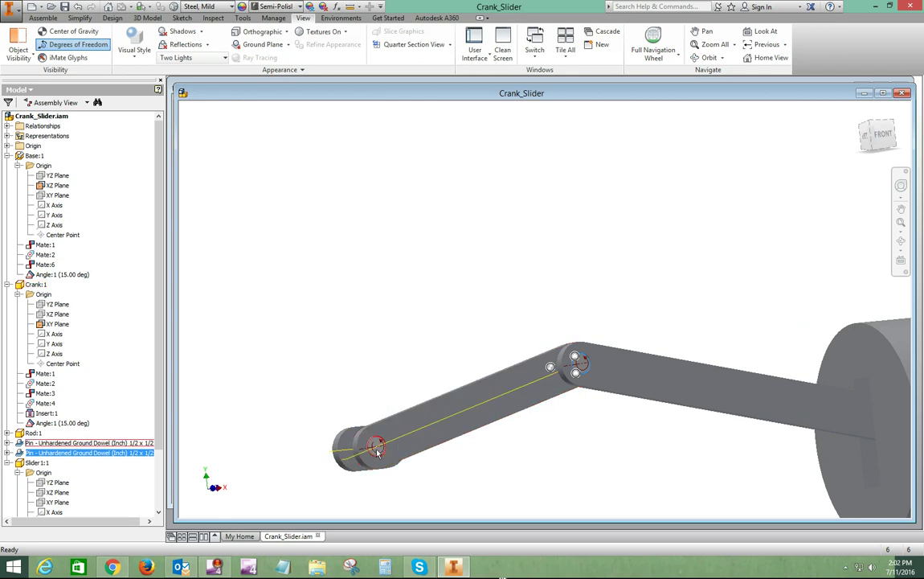
drag(381, 455, 383, 363)
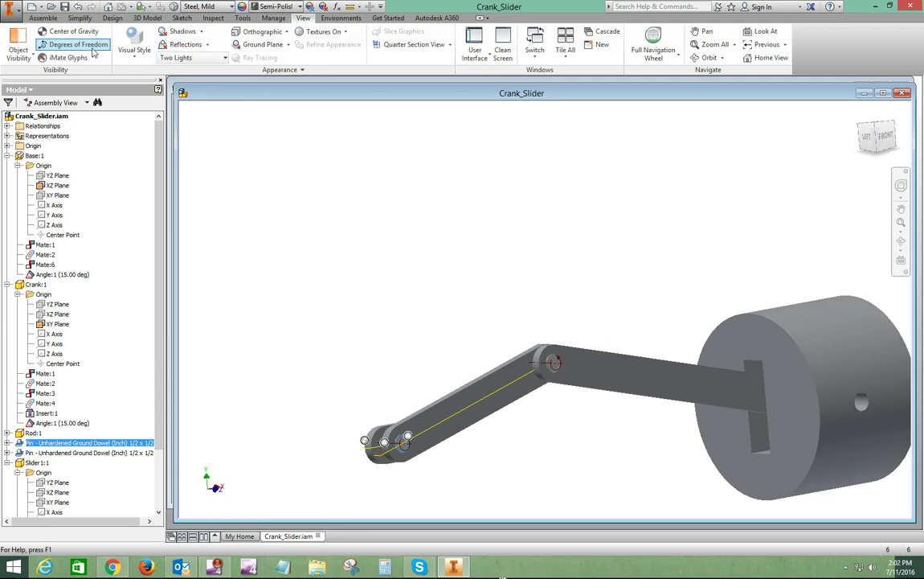
Set Angle:1 under Base:1 to 70 deg so the crank stands nearly upright.
click(61, 274)
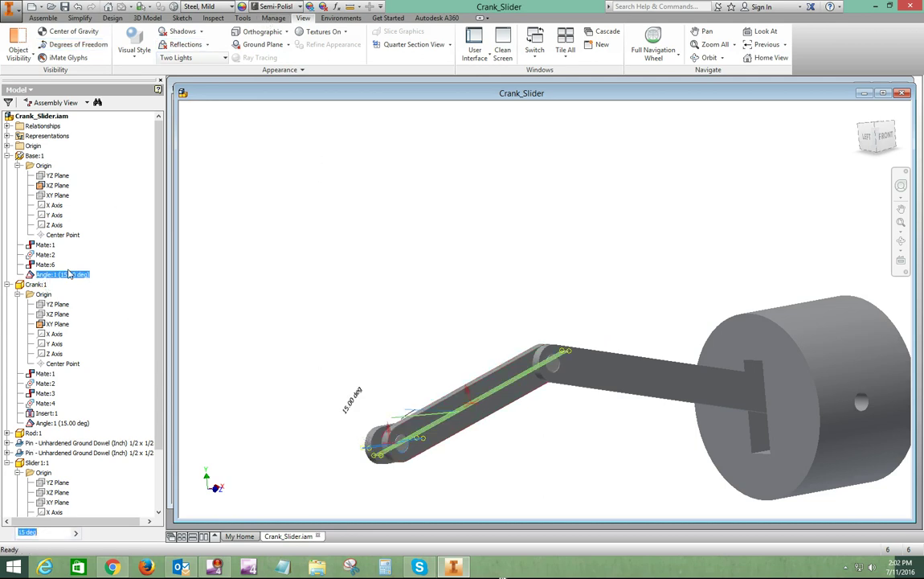
text(70)
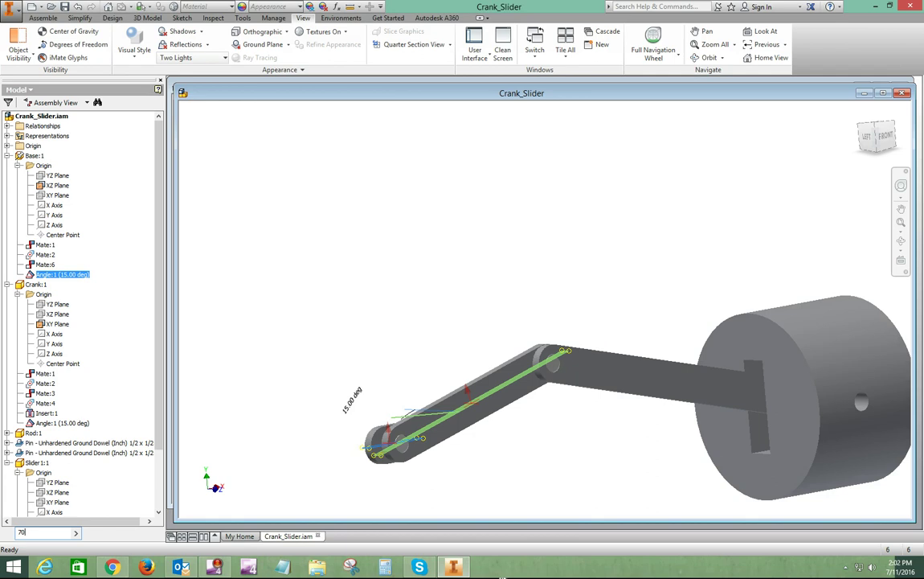
key(Return)
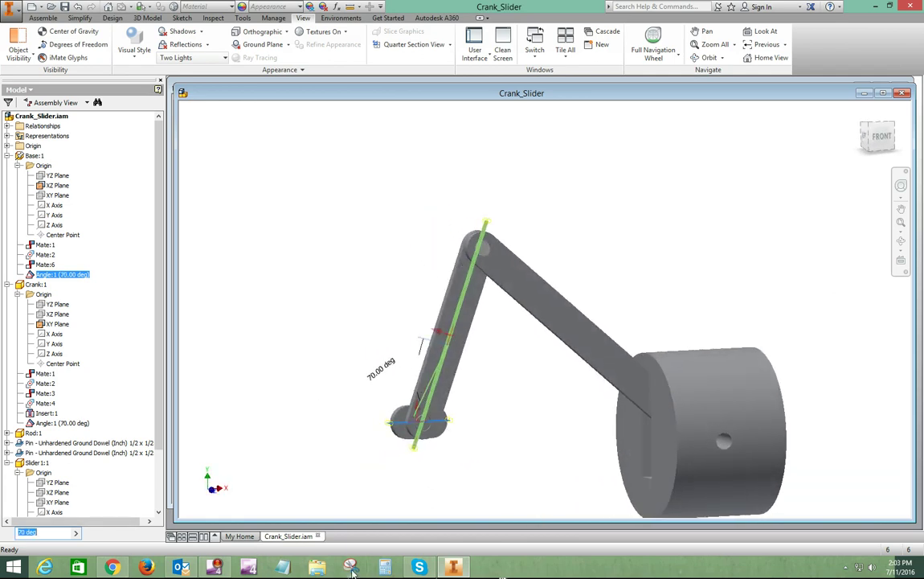
scroll(640, 404, up, 5)
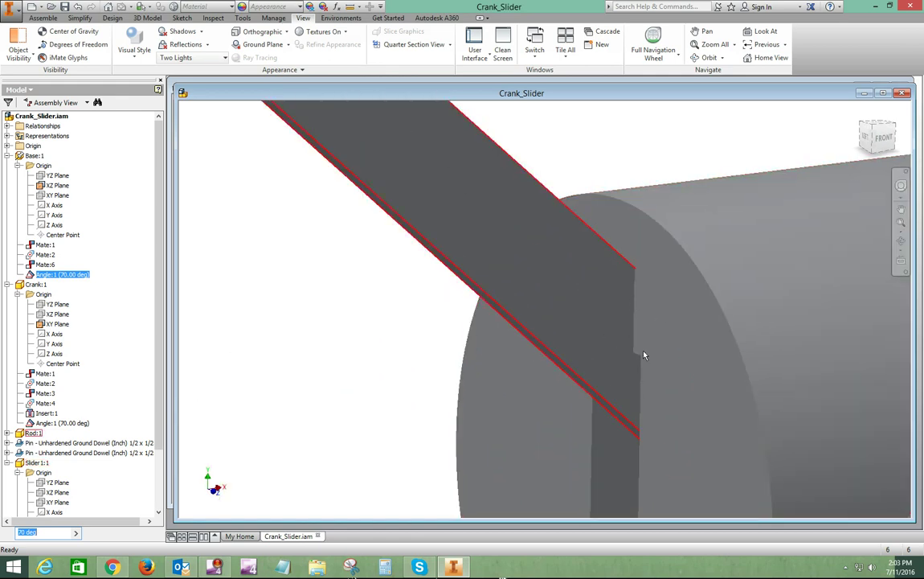
scroll(643, 354, down, 5)
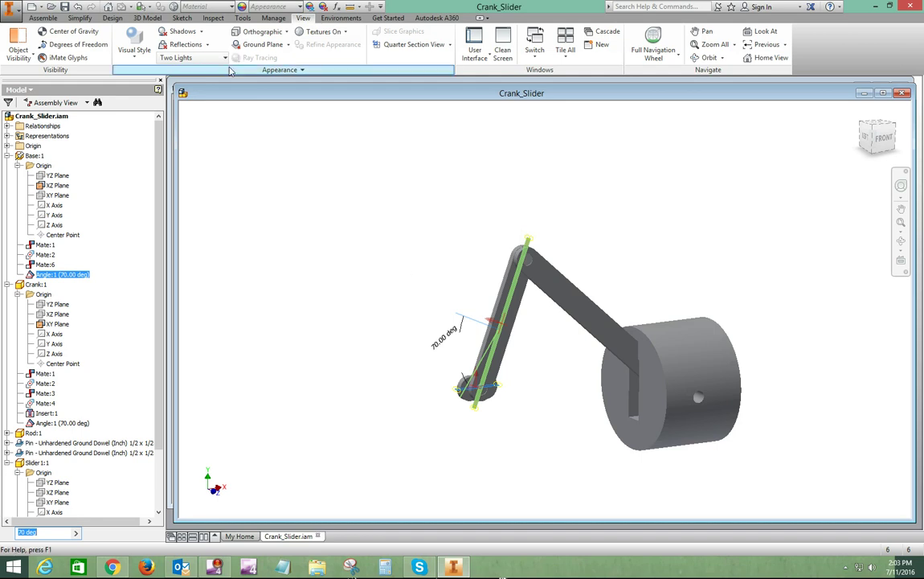
click(135, 57)
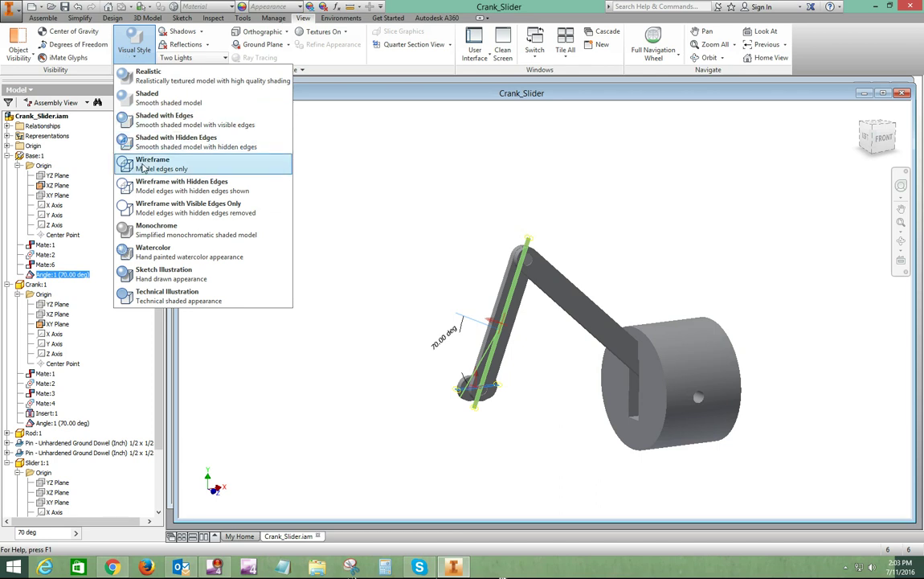
Switch to the Wireframe visual style and view the model from the FRONT.
click(144, 165)
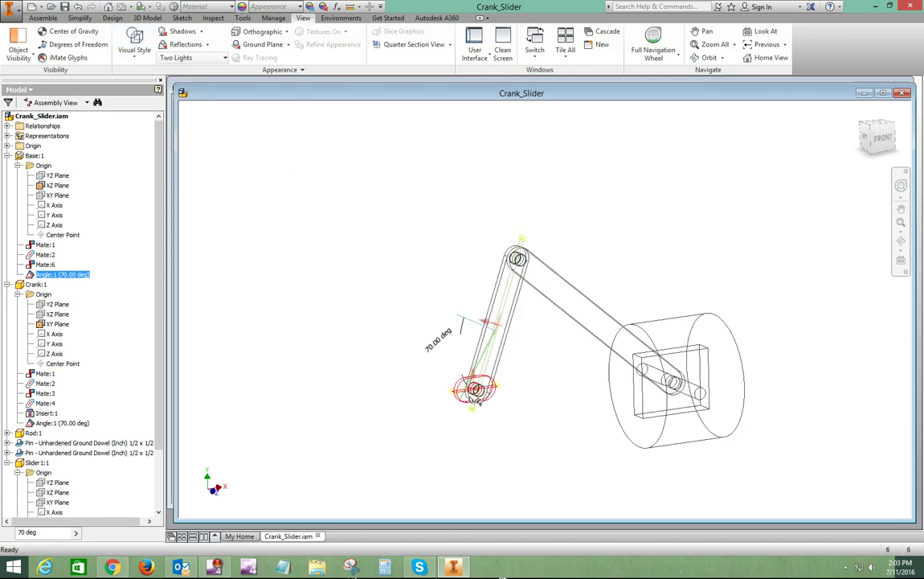
click(877, 138)
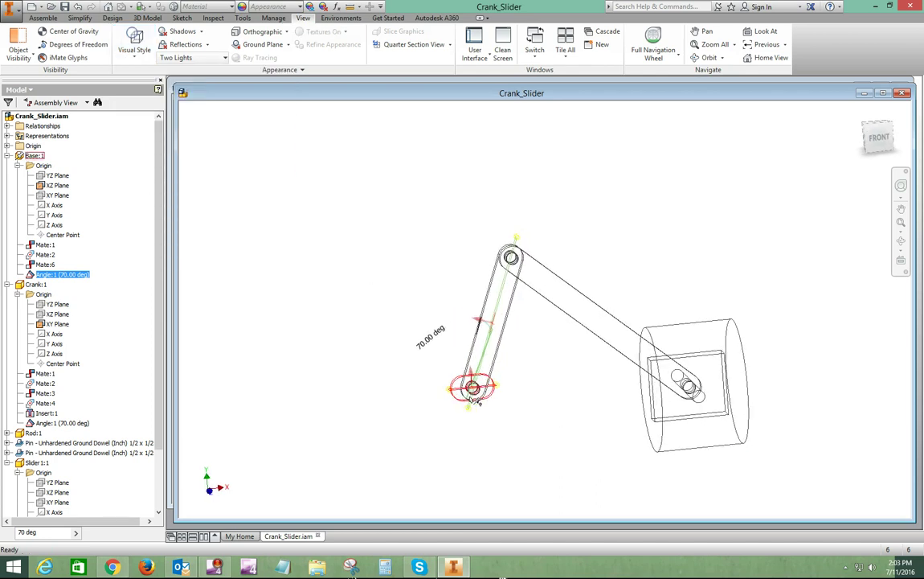
click(877, 138)
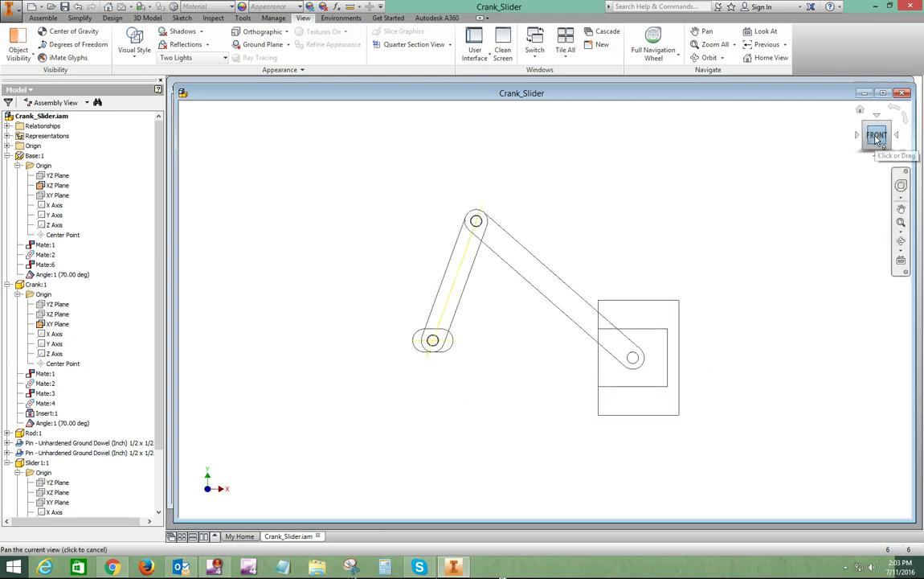
scroll(546, 381, up, 3)
scroll(547, 380, down, 2)
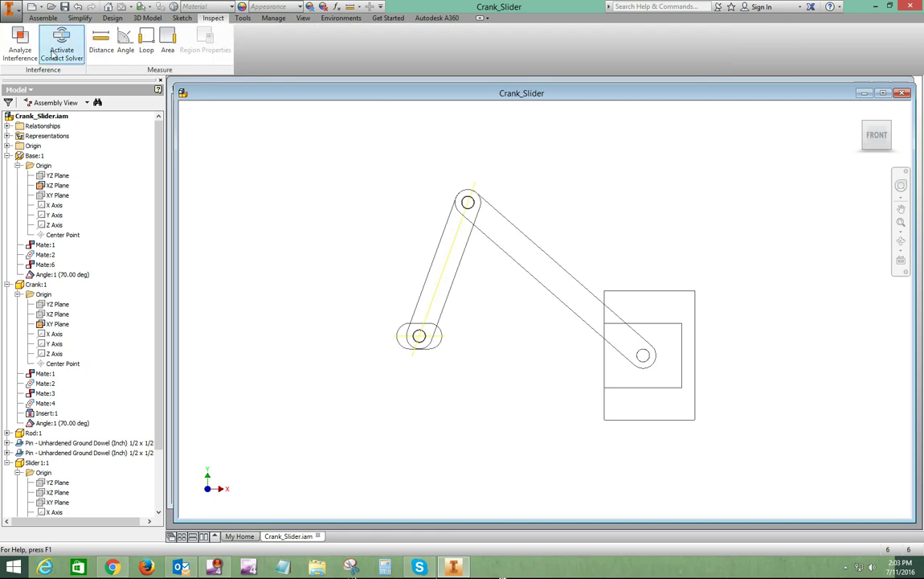
Analyze interference between the rod (Set #1) and slider (Set #2), finding one 0.075 in^3 clash.
click(20, 44)
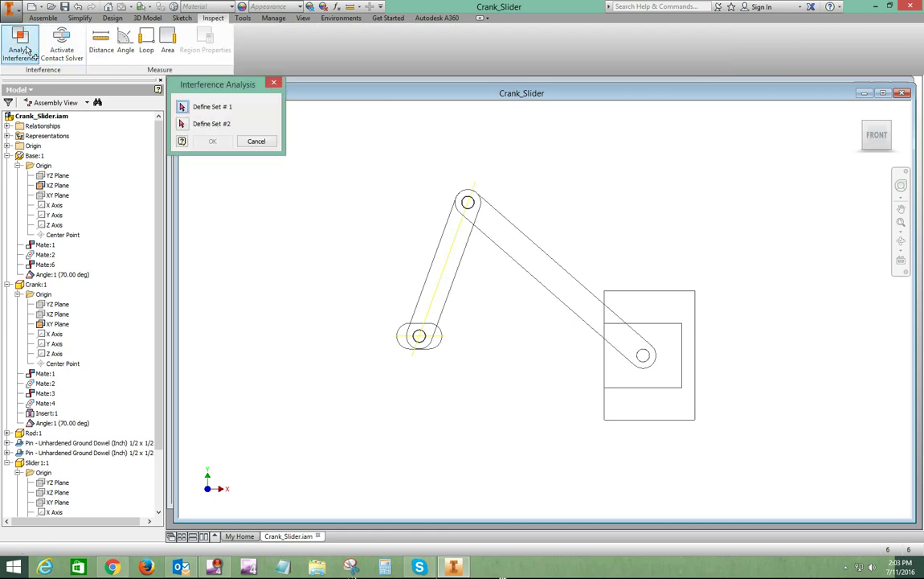
click(522, 239)
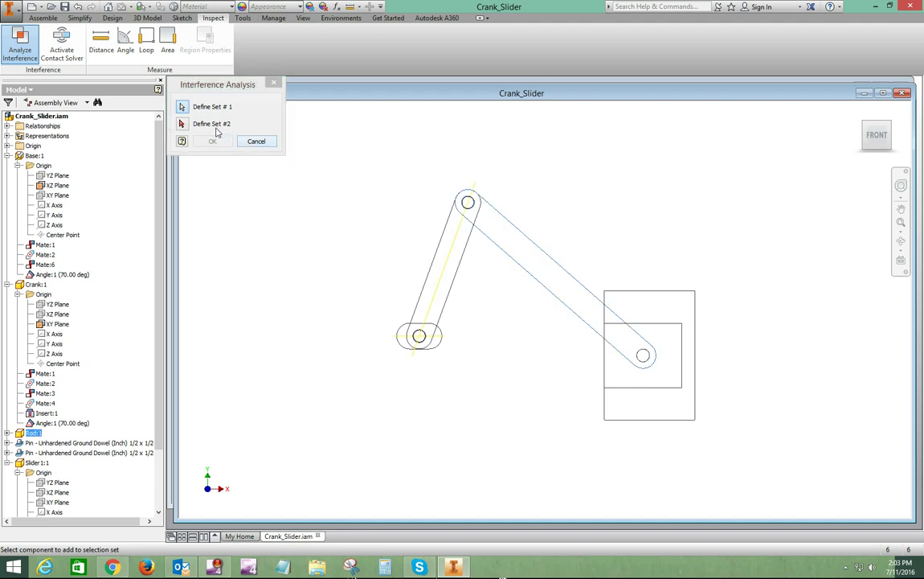
click(651, 295)
click(212, 142)
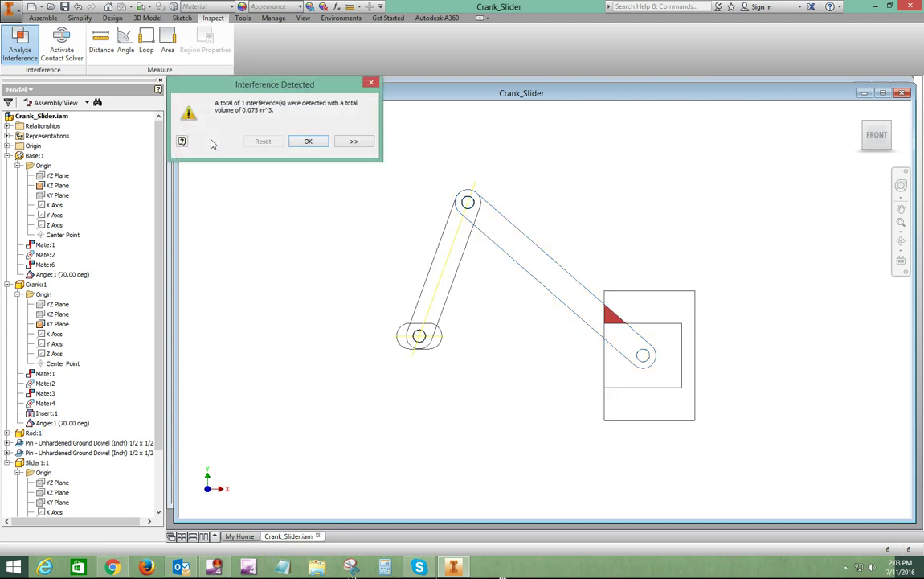
click(312, 142)
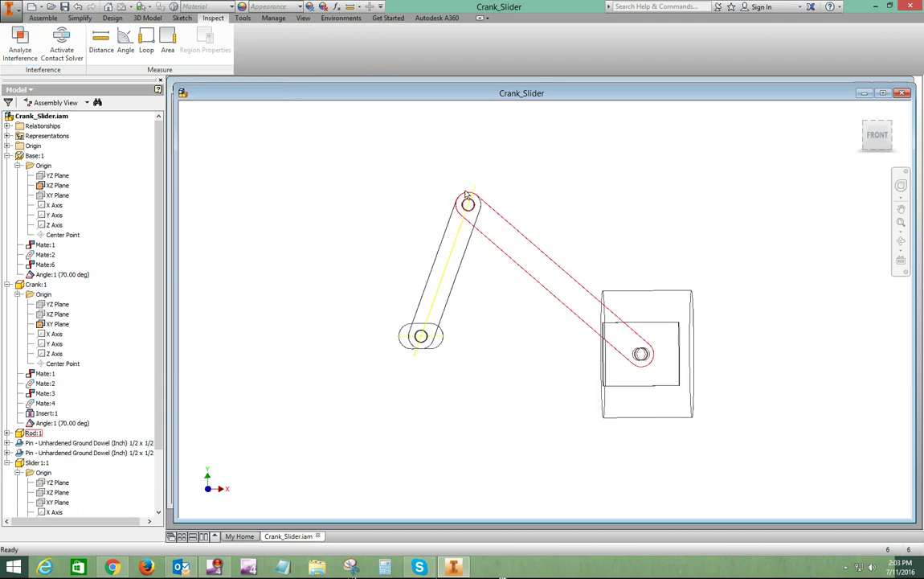
Orbit to a three-quarter view and switch the visual style back to Shaded.
shift+middle_drag(484, 224, 353, 237)
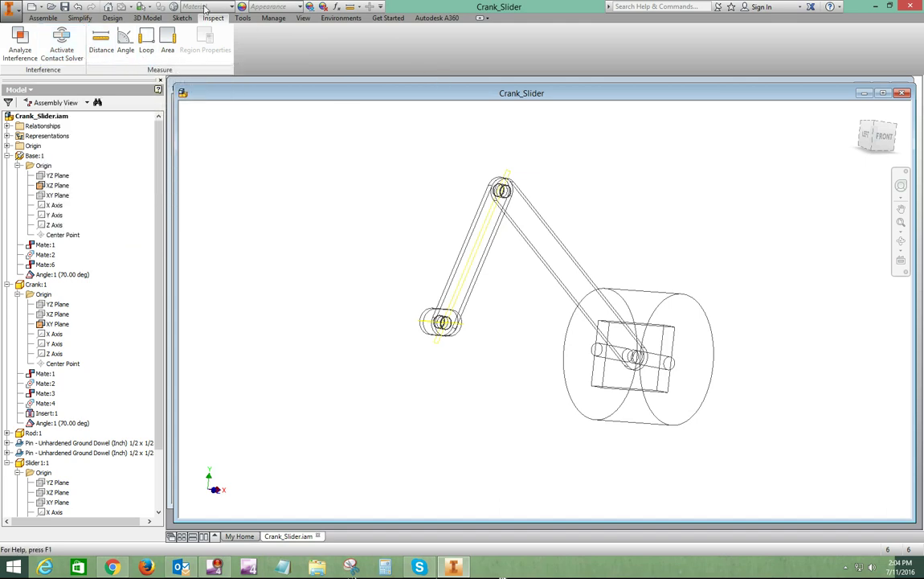
click(305, 19)
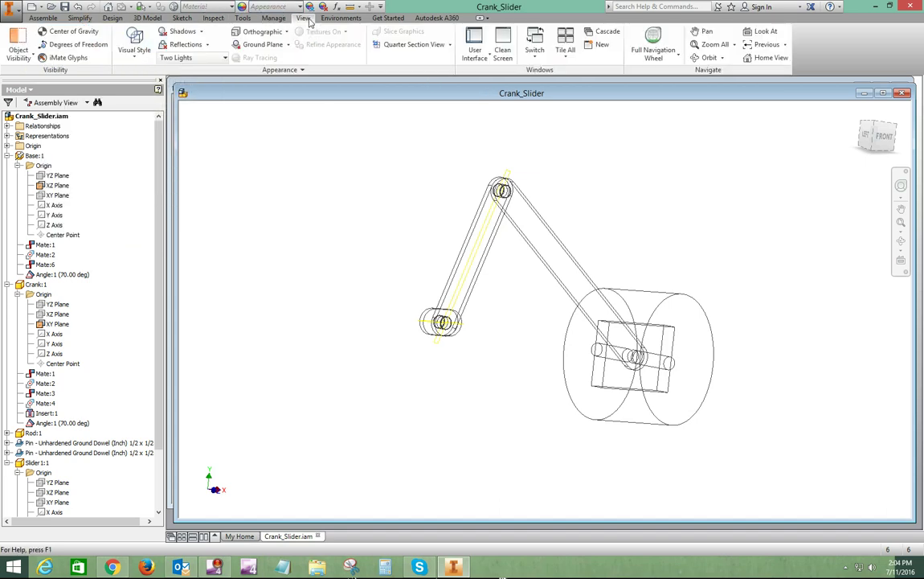
click(134, 47)
click(145, 96)
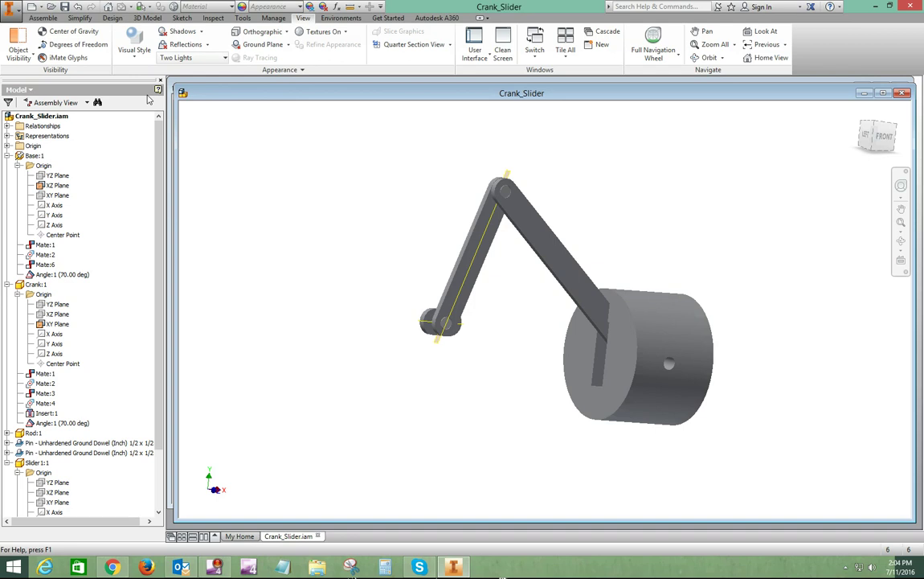
scroll(254, 131, up, 2)
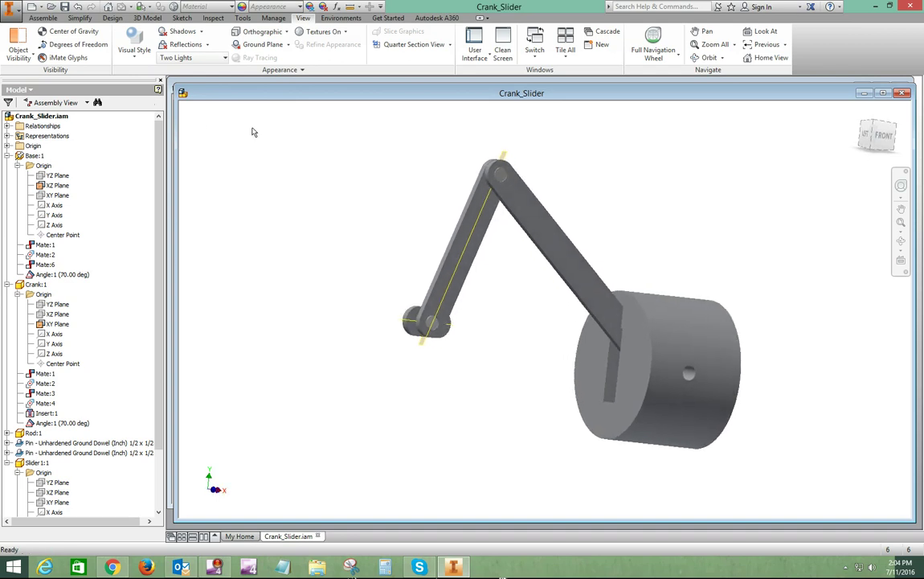
scroll(254, 131, up, 4)
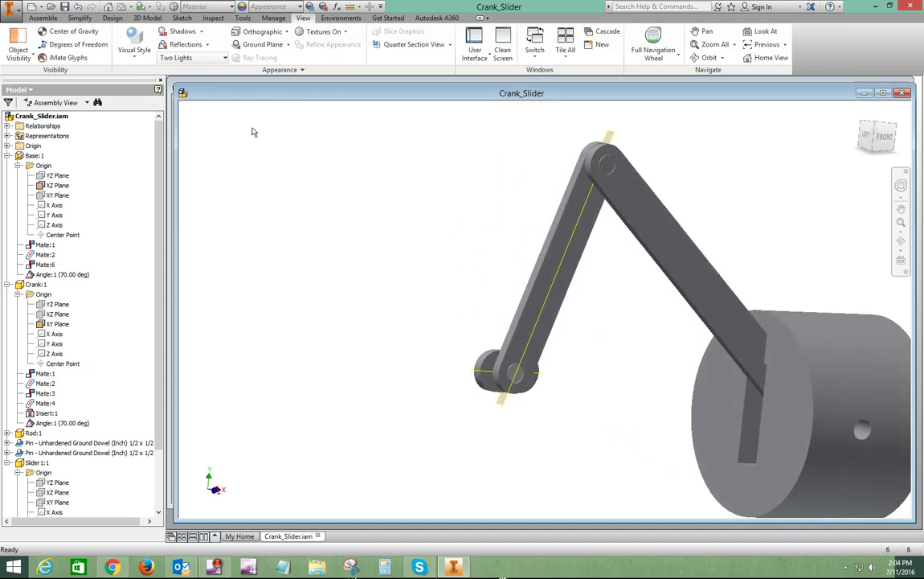
scroll(252, 131, down, 1)
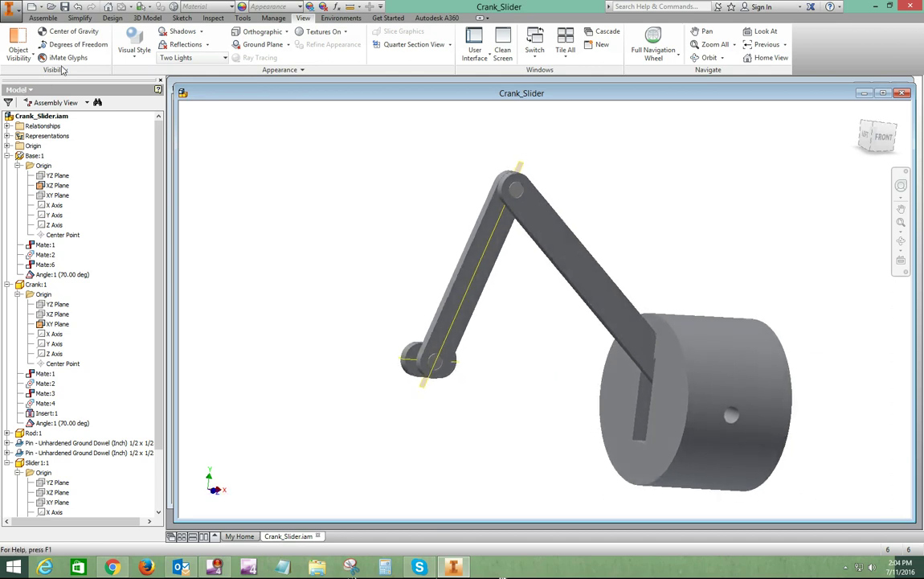
Open Drive for Angle:1 with Start 0 and End 360 deg.
click(72, 275)
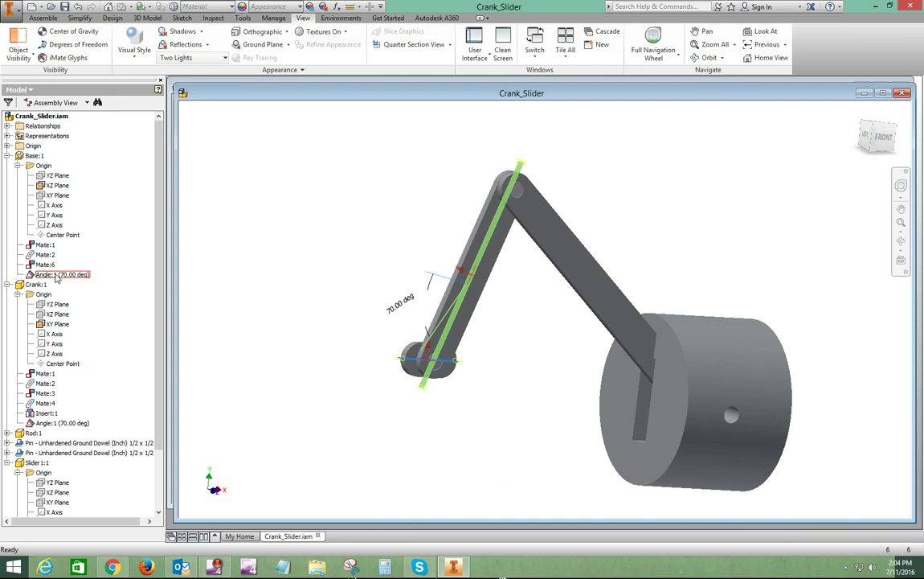
right_click(56, 276)
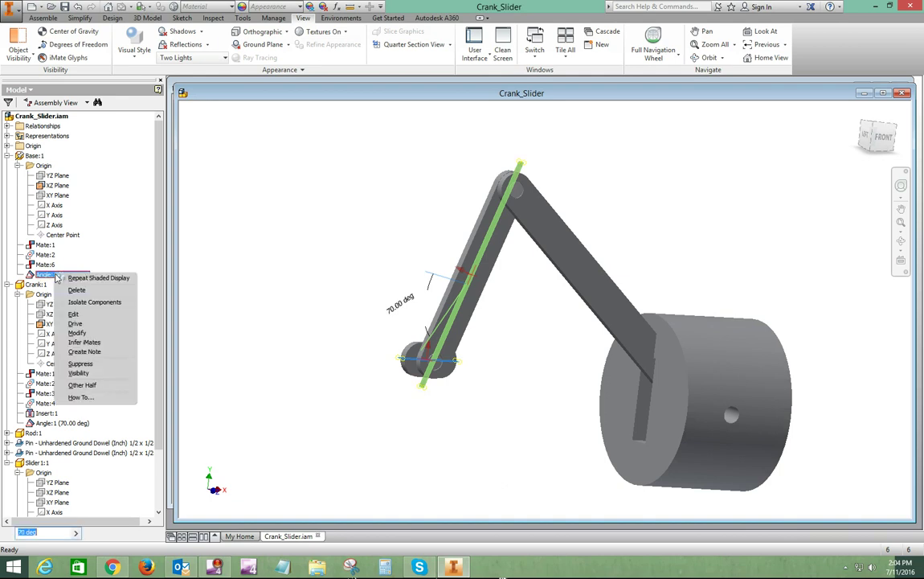
click(76, 324)
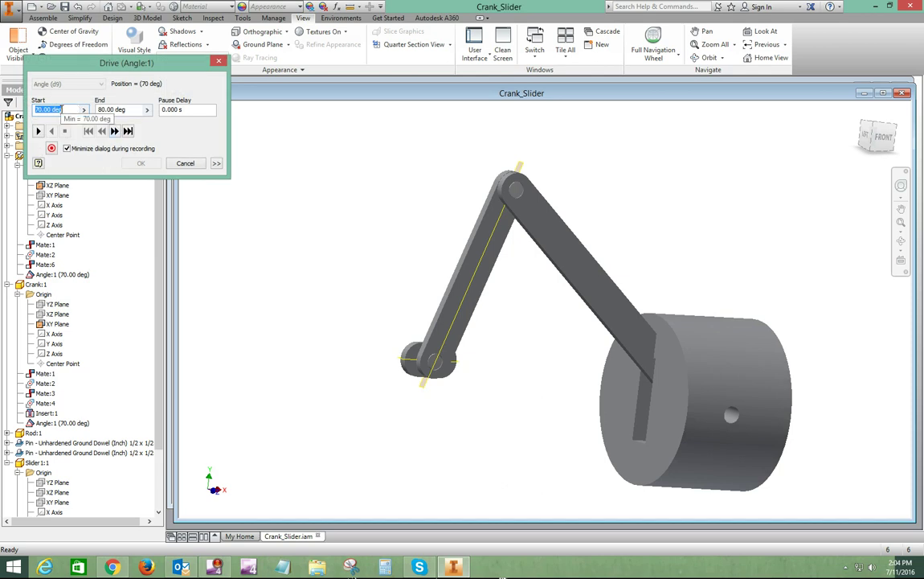
text(0)
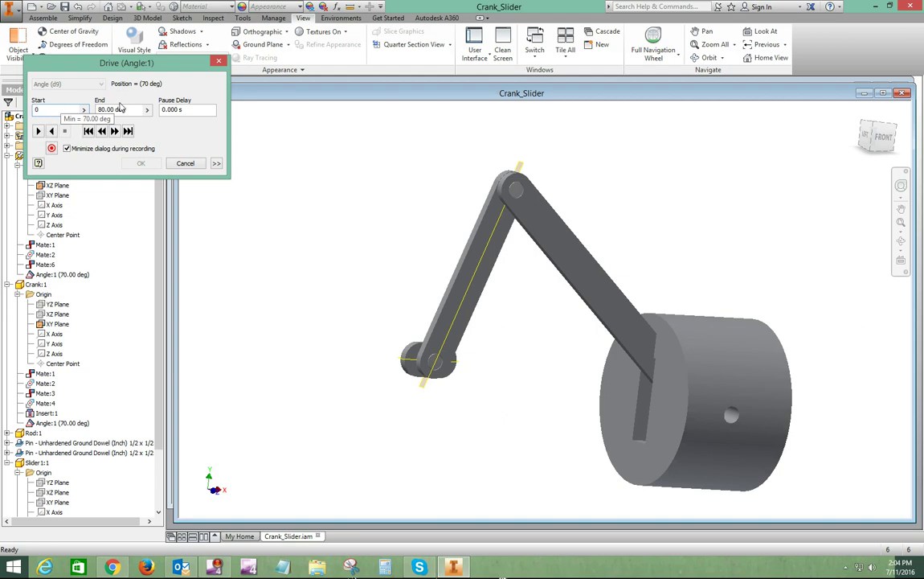
drag(113, 108, 94, 108)
text(360)
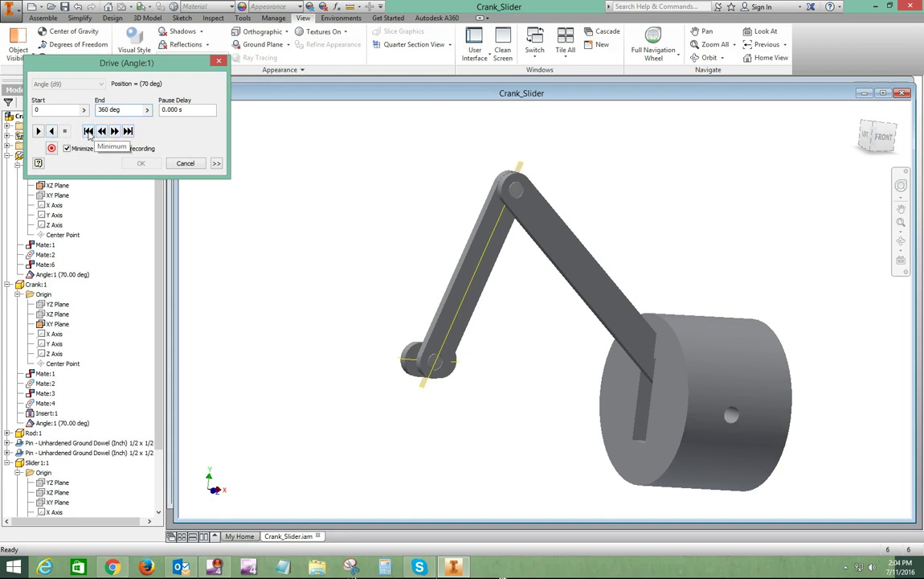
Rewind the crank to 0° and frame the slider block in a flat front view.
click(88, 132)
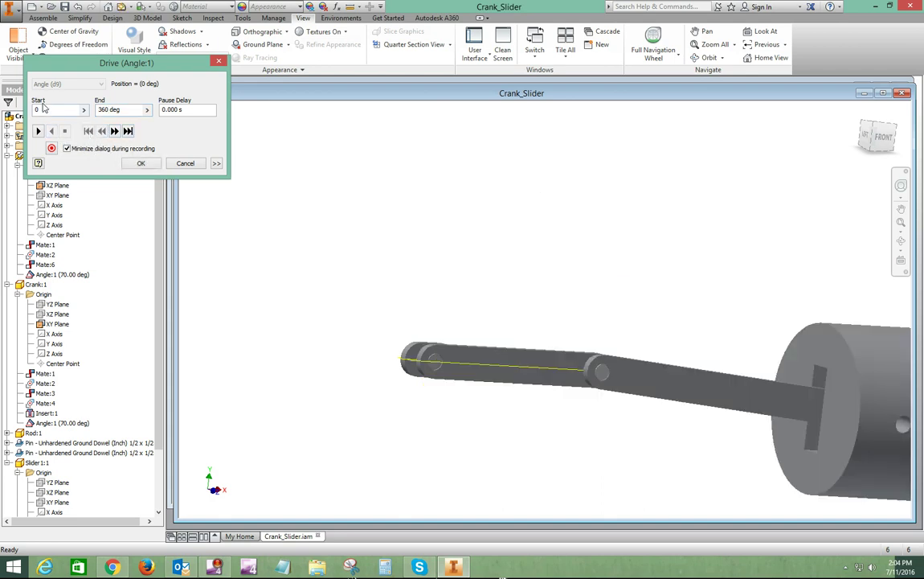
middle_drag(357, 237, 336, 217)
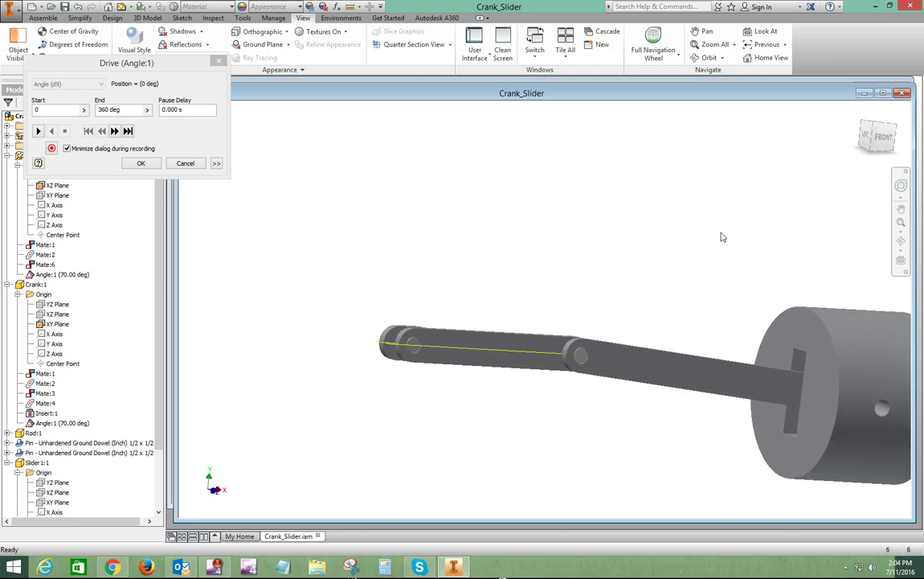
click(884, 137)
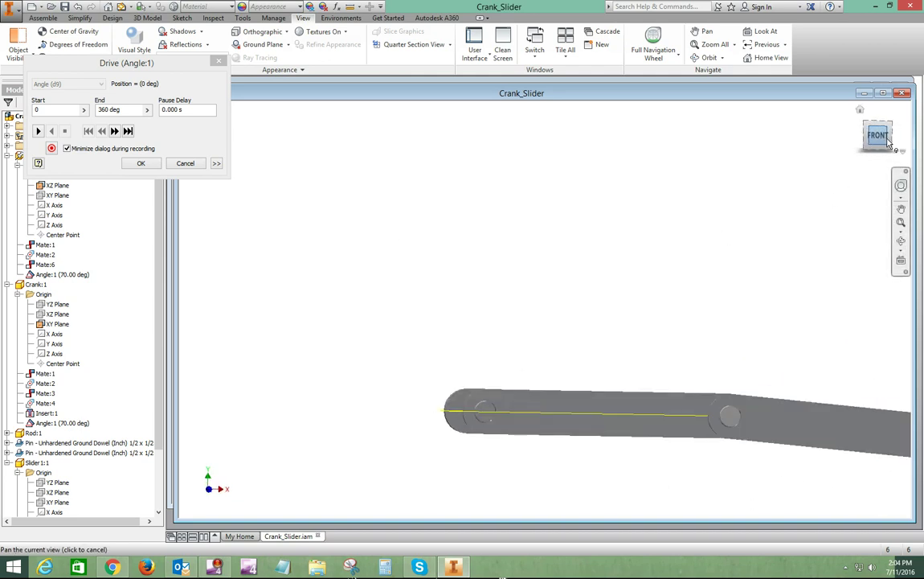
middle_drag(770, 234, 513, 219)
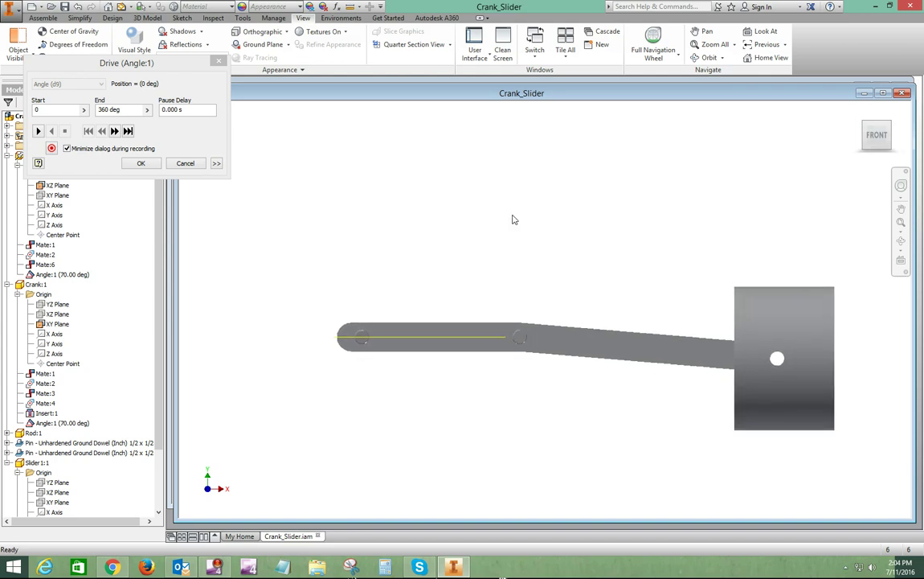
Drive the crank forward from 0 to 360° and check the slider from the top.
click(38, 131)
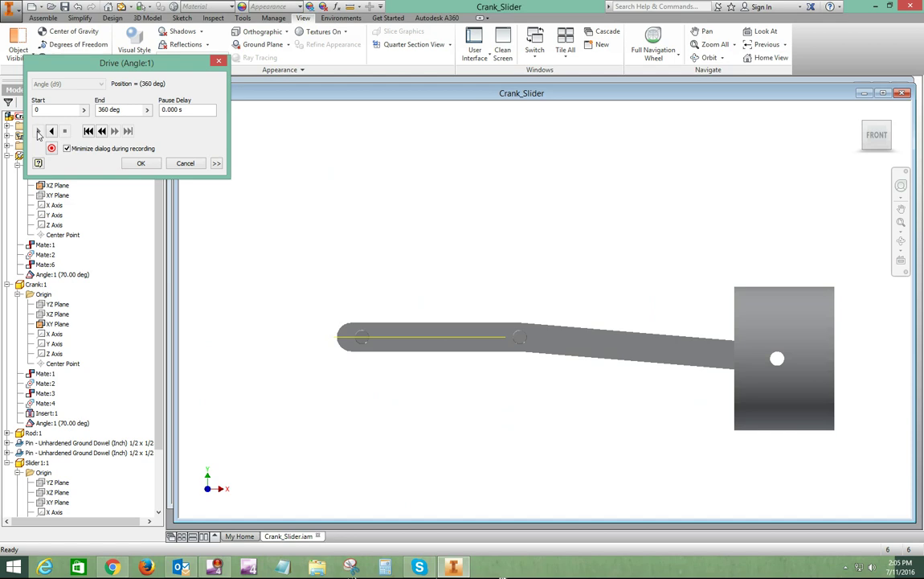
shift+middle_drag(611, 132, 712, 139)
click(880, 131)
shift+middle_drag(798, 168, 482, 232)
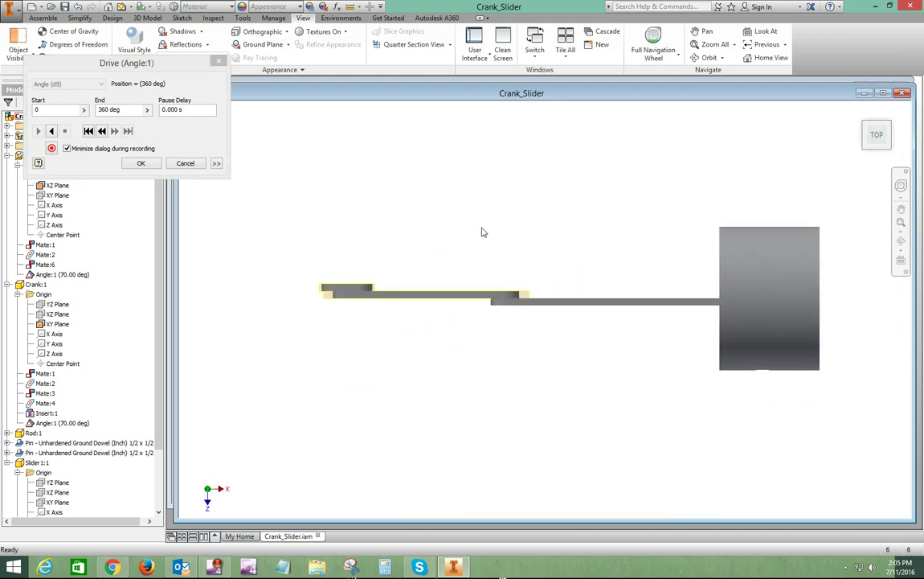
Play the Angle:1 drive in reverse so Position returns from 360 deg to 0 deg.
click(52, 131)
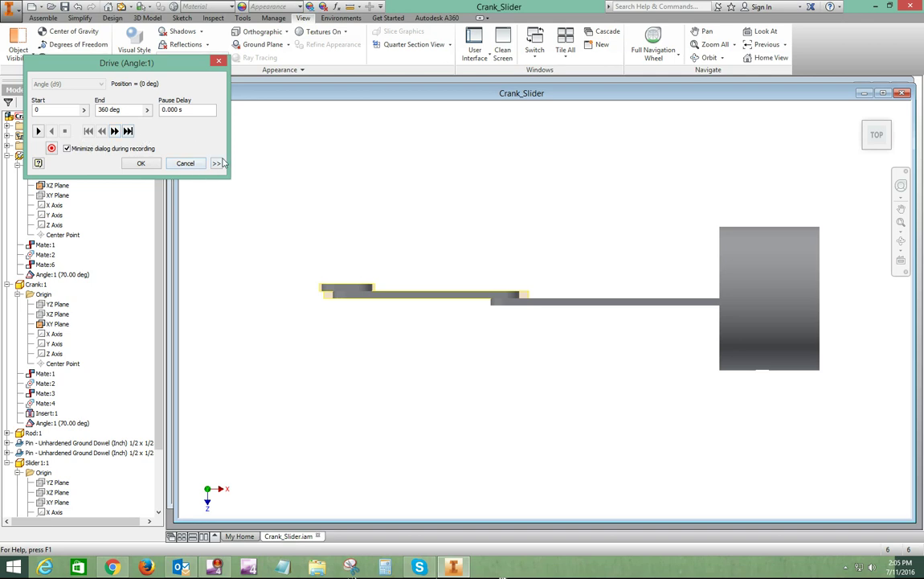
Expand the Drive options, frame the rod and slider, and enable Collision Detection.
click(216, 164)
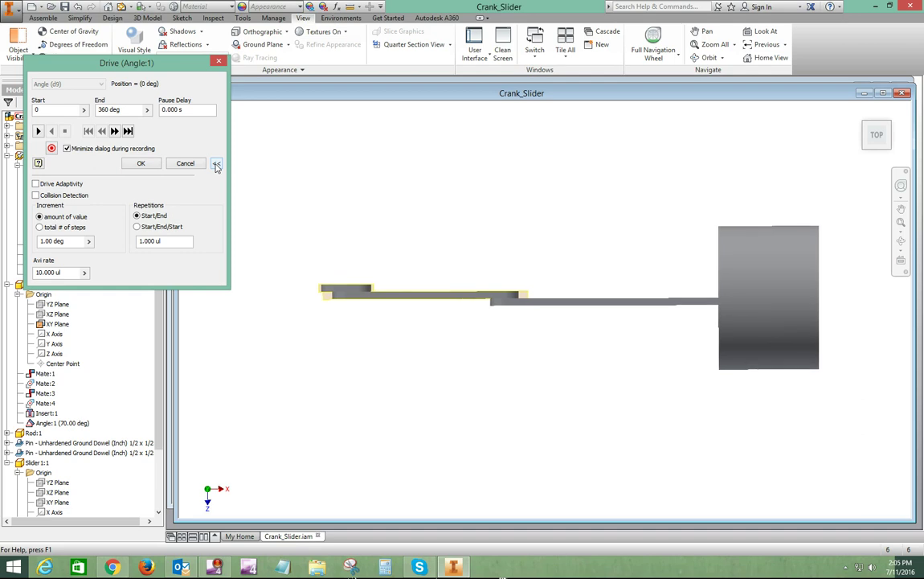
key(F6)
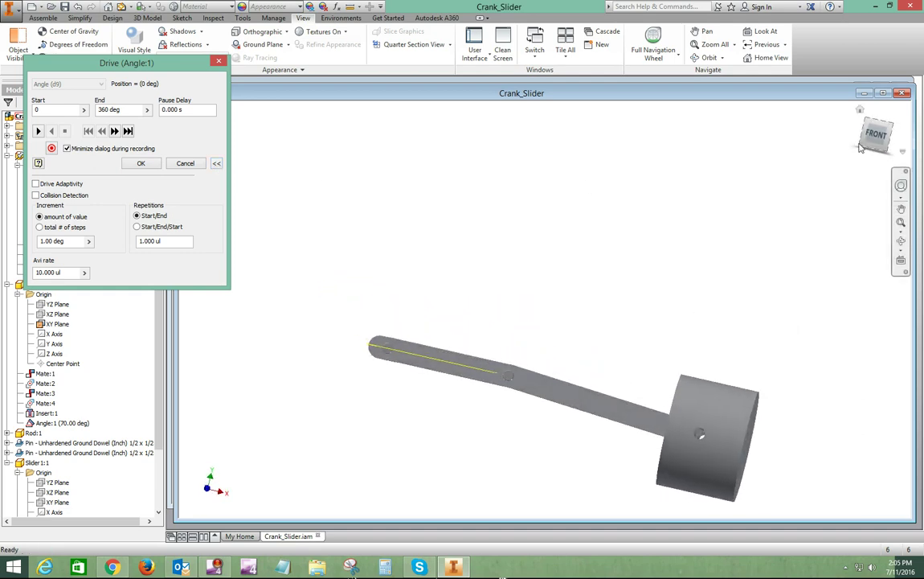
scroll(727, 262, down, 5)
scroll(720, 266, up, 3)
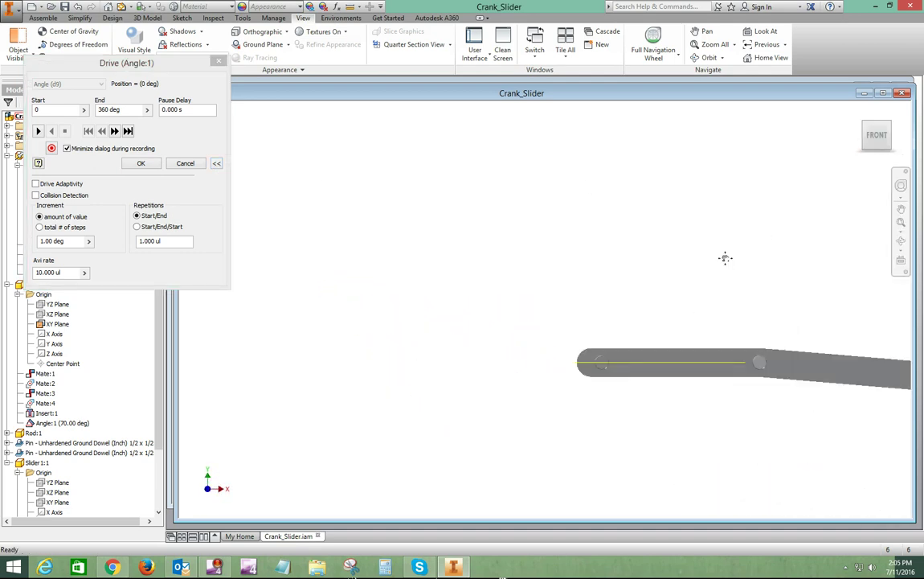
middle_drag(707, 268, 421, 262)
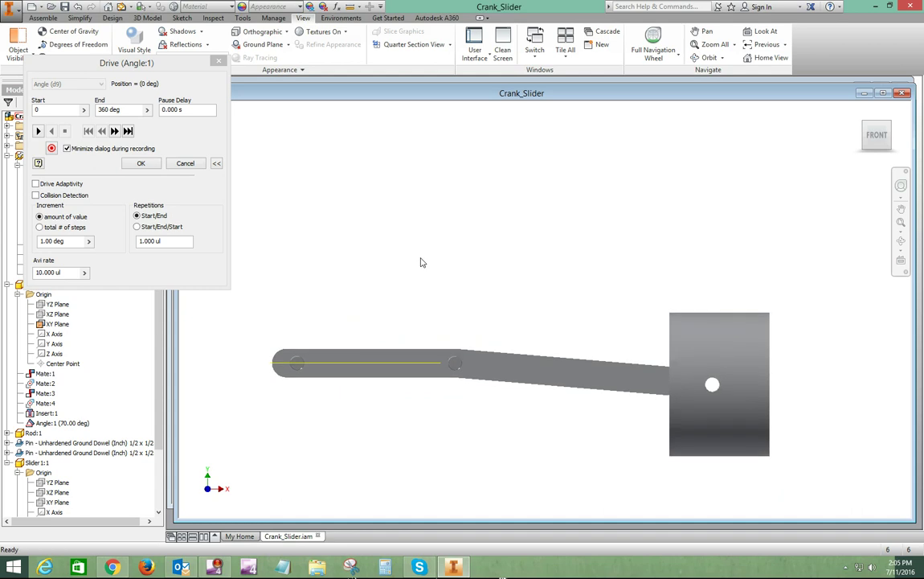
click(35, 195)
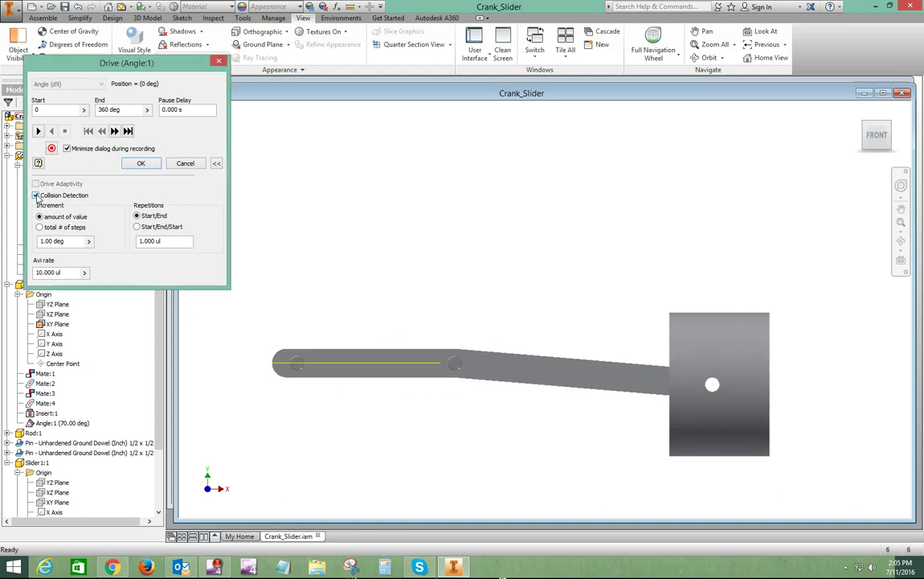
Drive forward until the rod hits the slider slot at 34°, dismiss the message, and zoom on the slot.
click(38, 131)
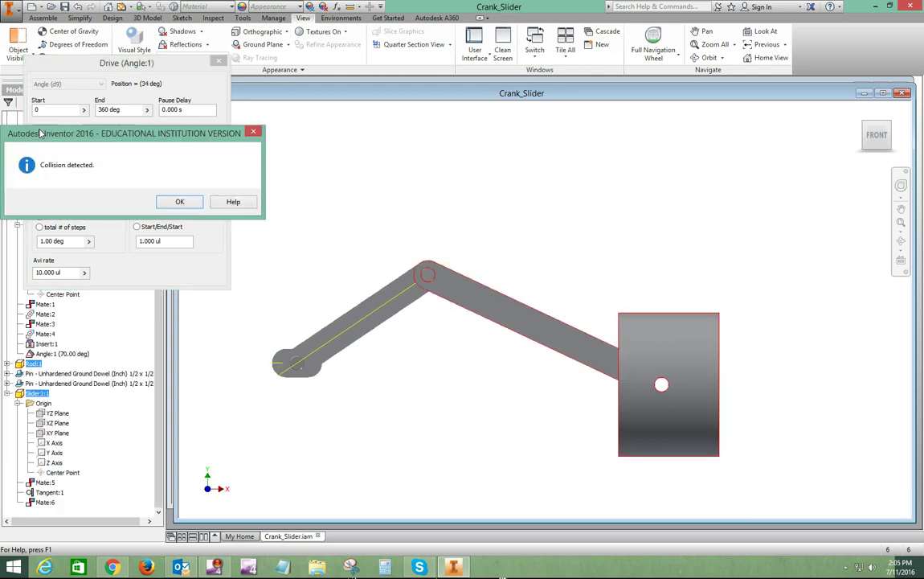
click(180, 202)
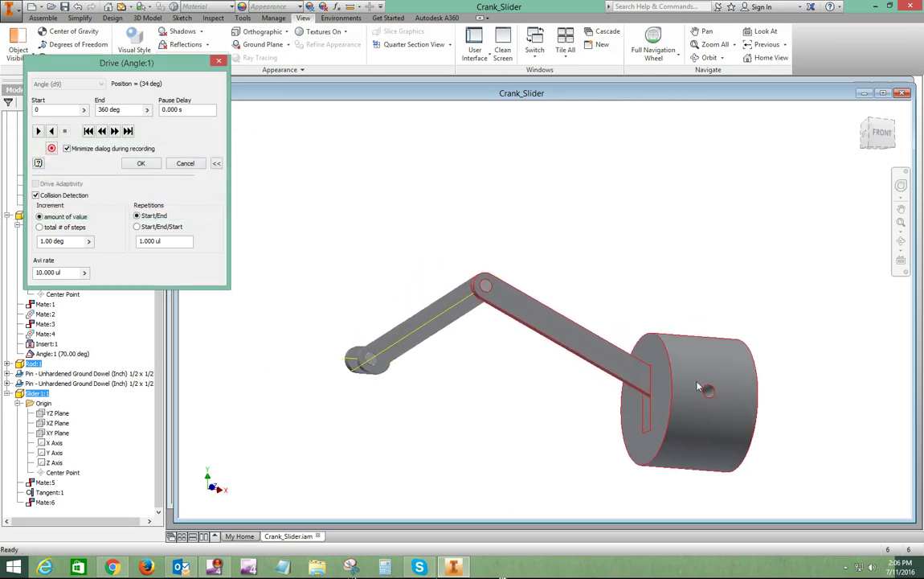
scroll(688, 381, up, 2)
scroll(662, 368, up, 4)
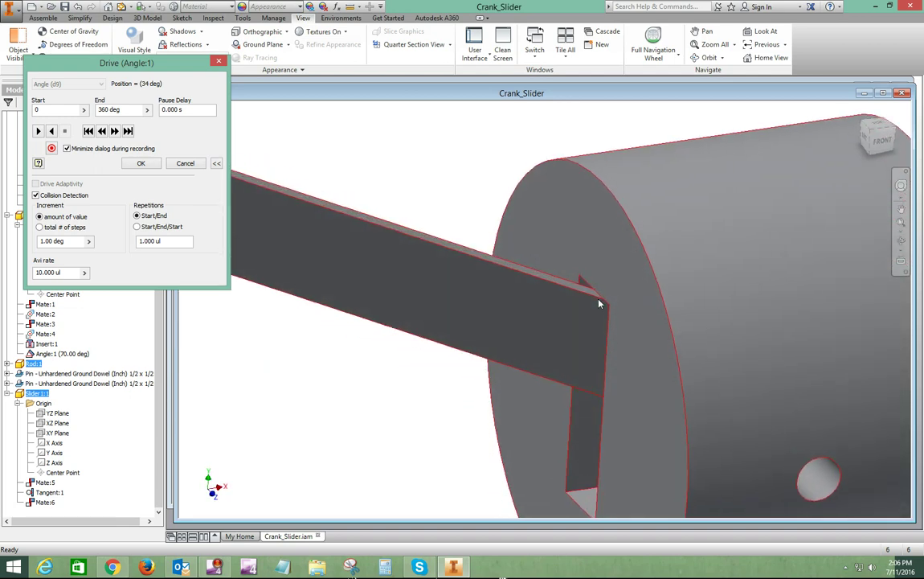
scroll(600, 304, down, 3)
shift+middle_drag(599, 304, 320, 242)
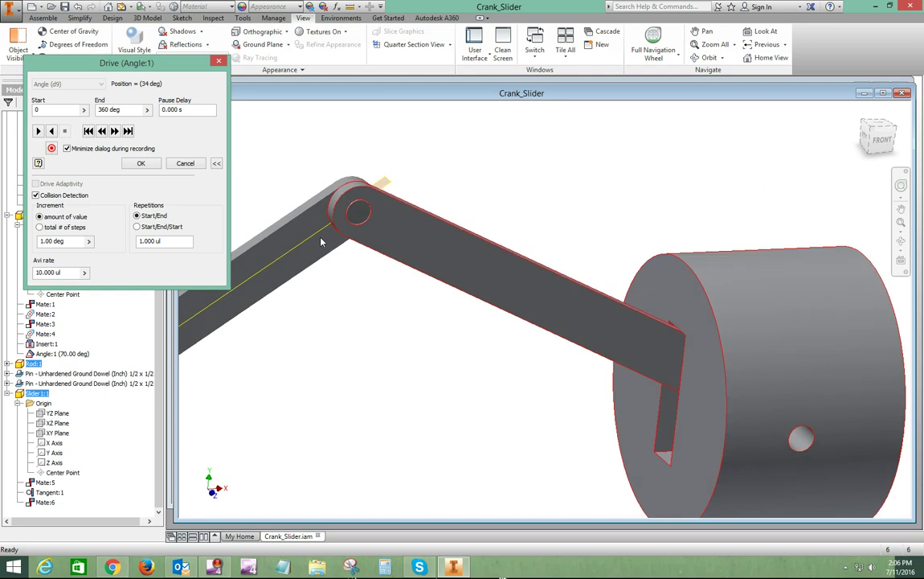
Turn Collision Detection off, rewind to 0°, and set Increment 3 deg with 2 Repetitions.
click(35, 195)
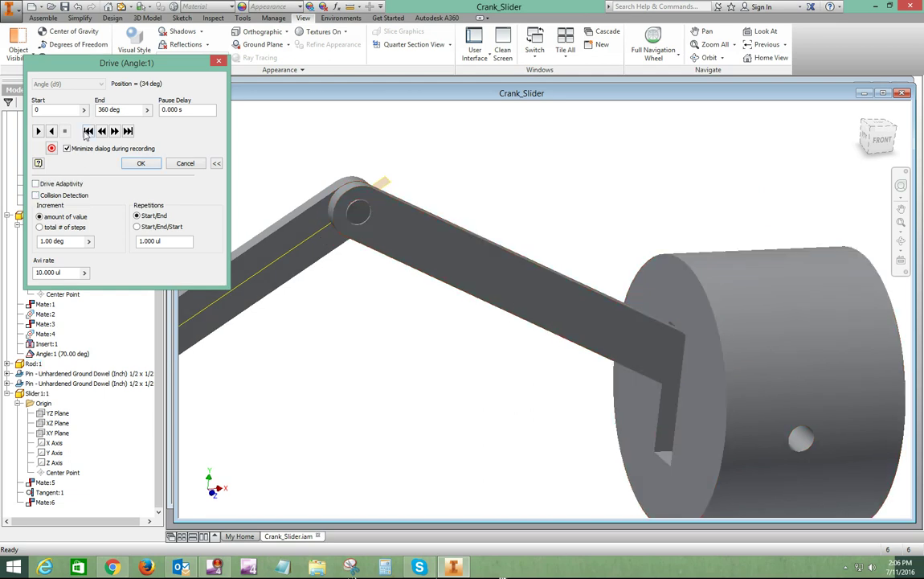
click(88, 132)
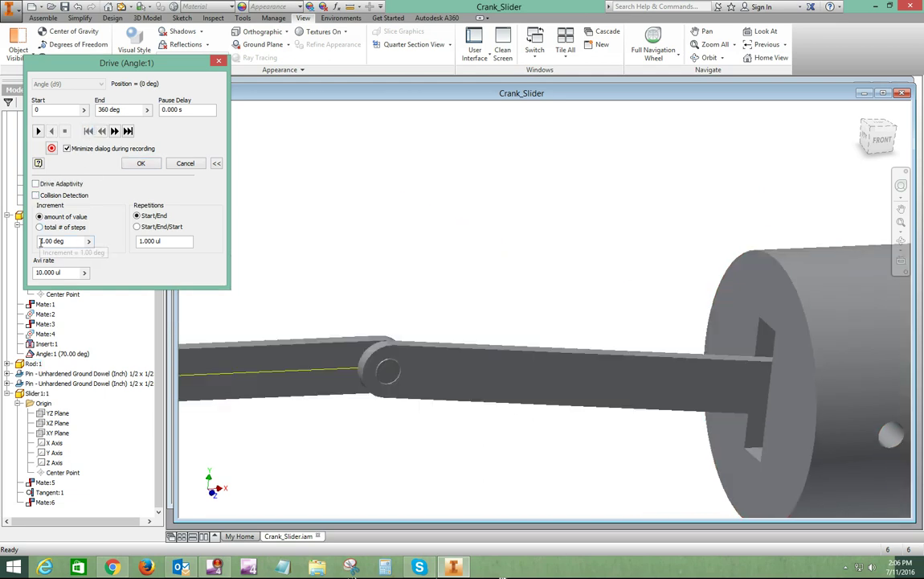
drag(40, 243, 45, 244)
click(139, 241)
key(Delete)
text(2)
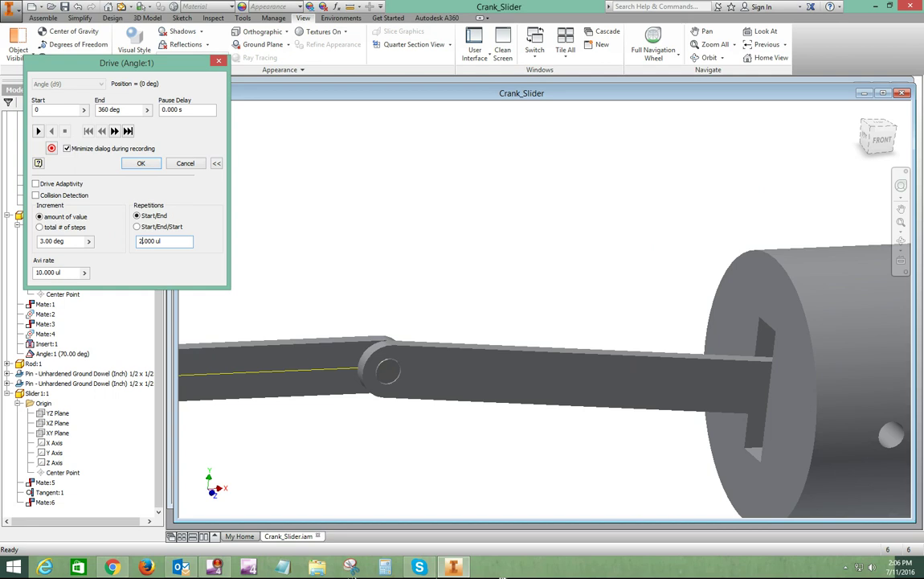
Play the drive forward and in reverse, then cancel to restore the 70° pose.
scroll(430, 230, up, 5)
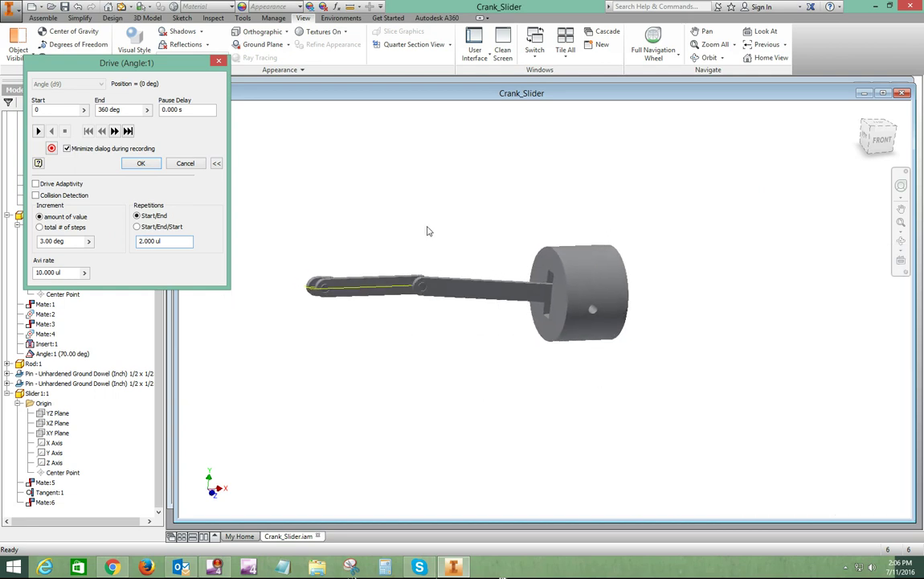
scroll(426, 229, down, 3)
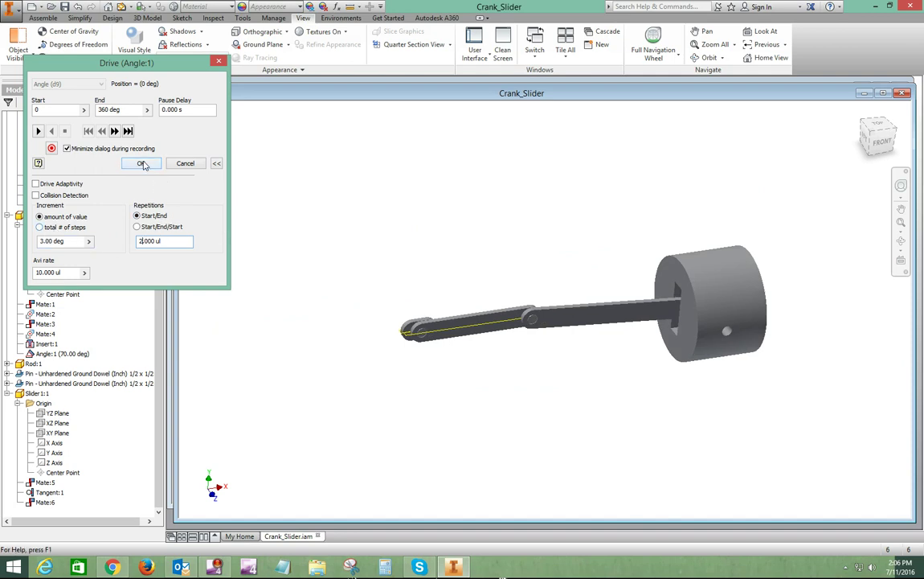
click(39, 133)
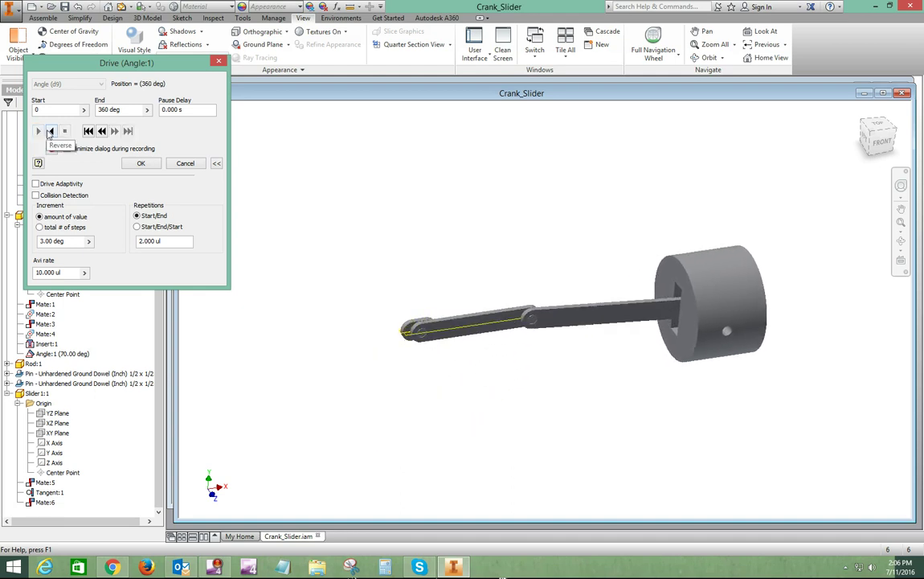
click(49, 132)
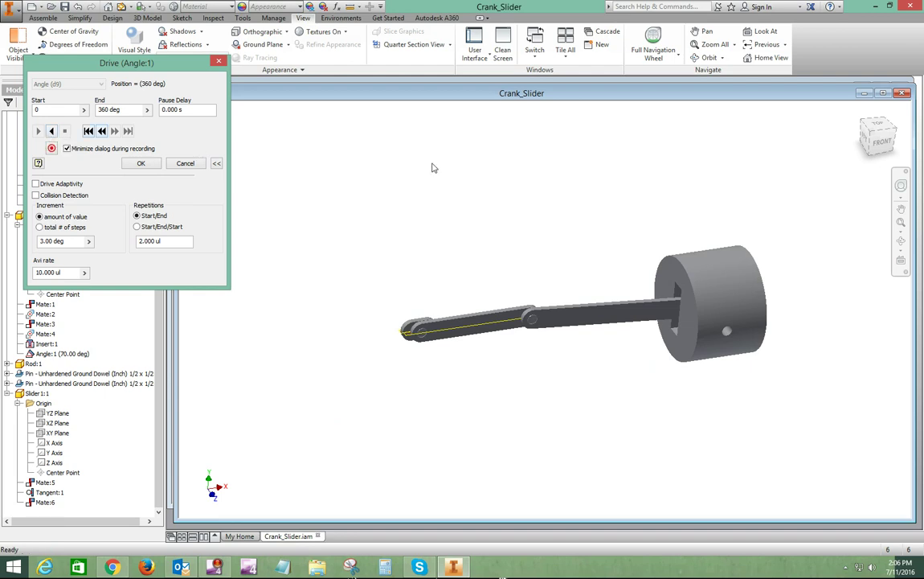
click(200, 165)
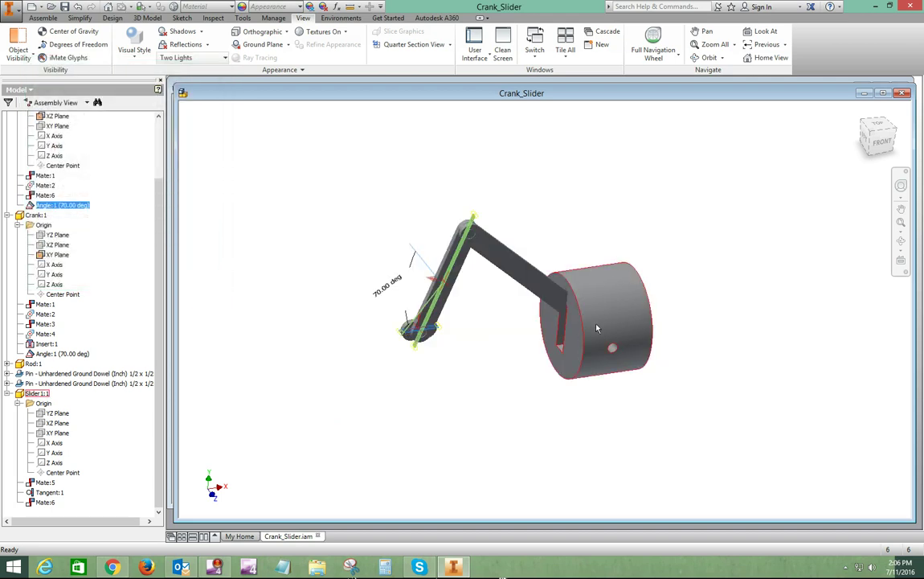
Turn off Visibility for Crank:1's XY Plane and Base:1's XZ Plane in the browser.
click(315, 180)
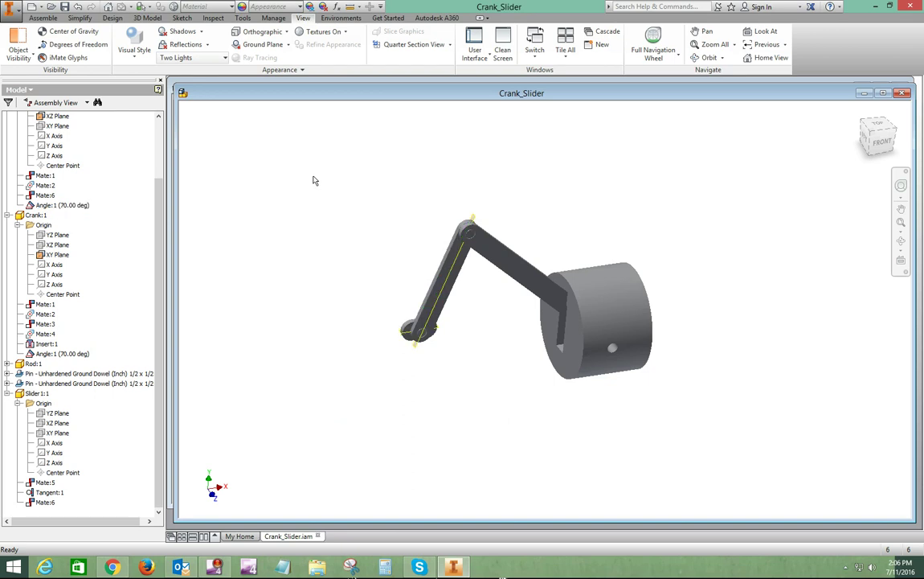
right_click(60, 254)
click(82, 302)
scroll(54, 285, up, 2)
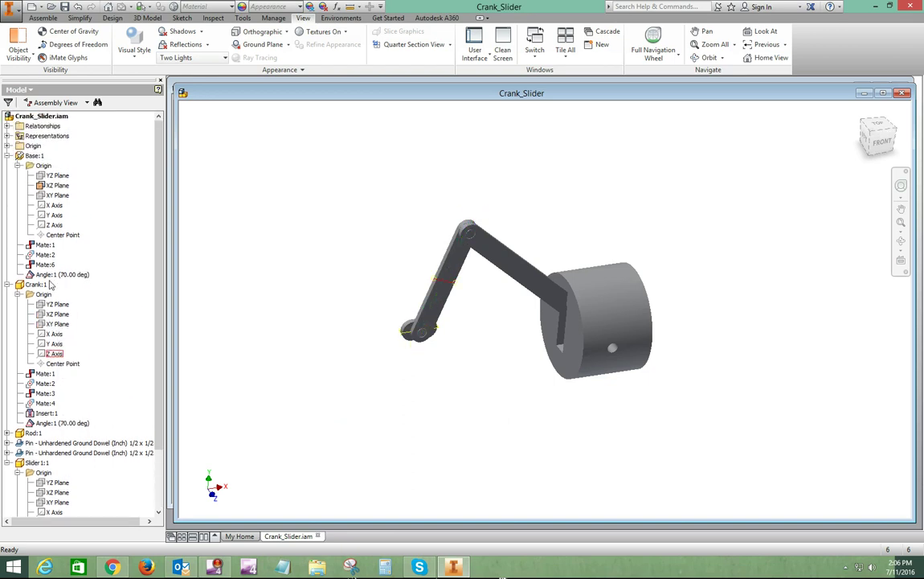
right_click(57, 188)
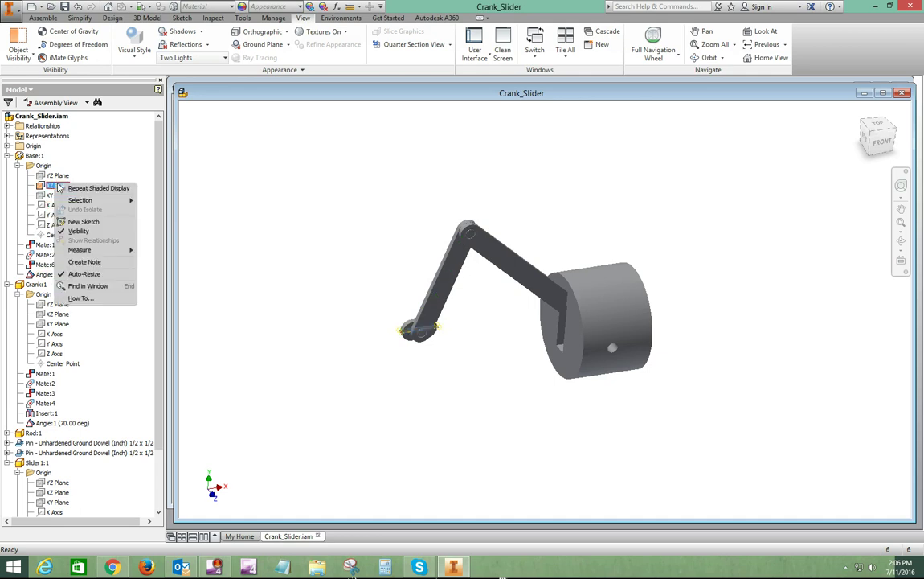
click(80, 233)
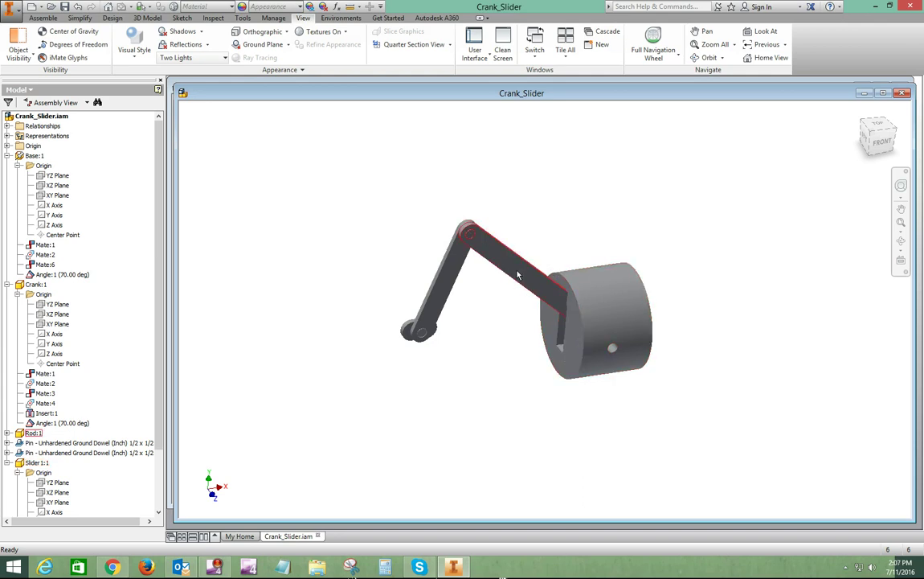
Edit the slider in place and open the sketch behind its Extrusion2 slot.
double_click(618, 299)
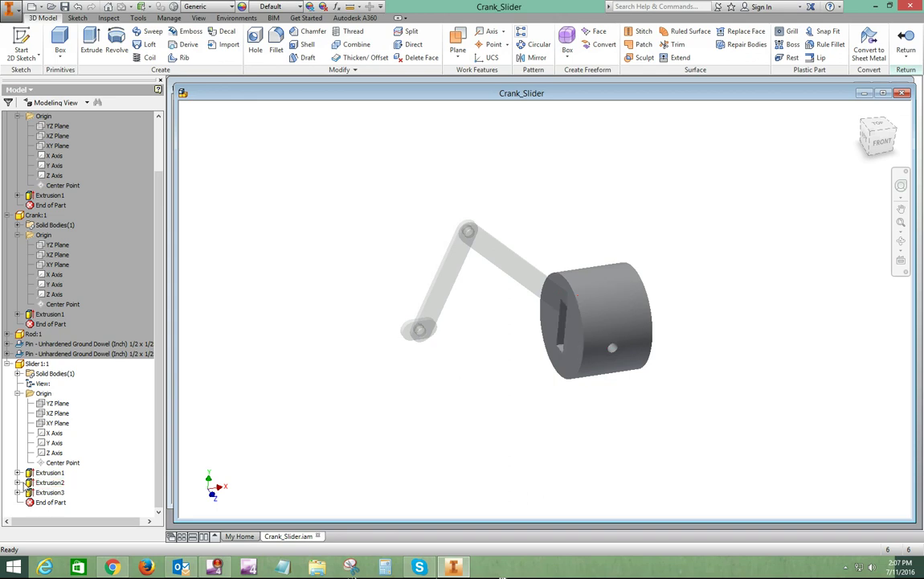
click(49, 482)
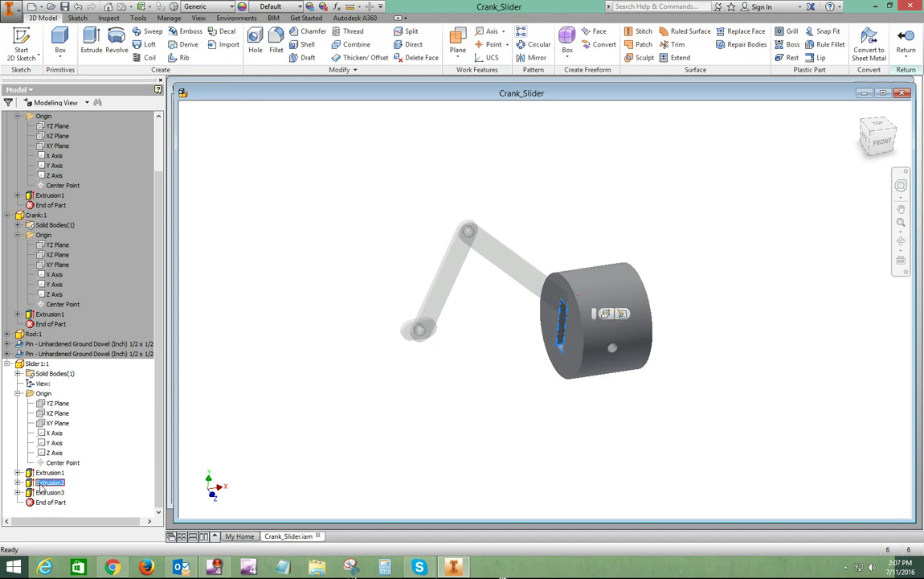
right_click(41, 485)
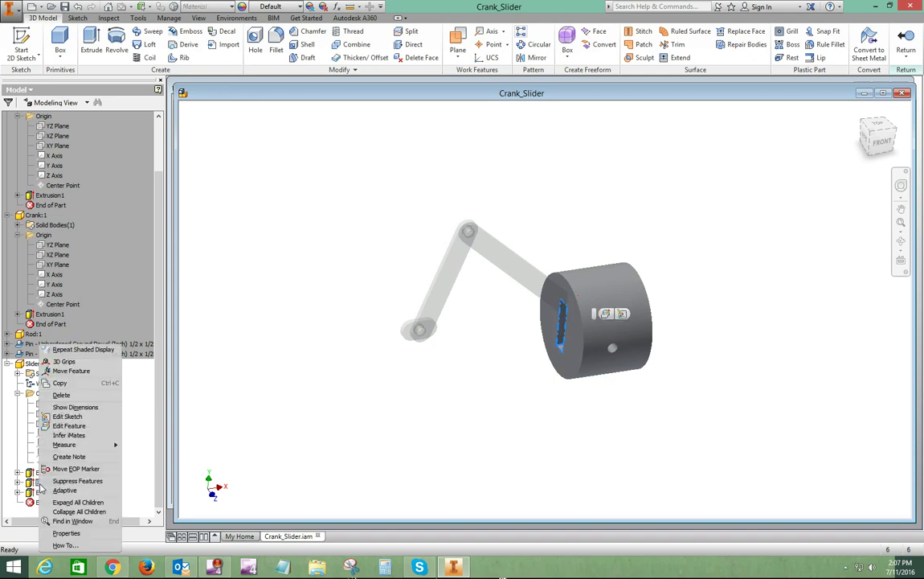
click(79, 418)
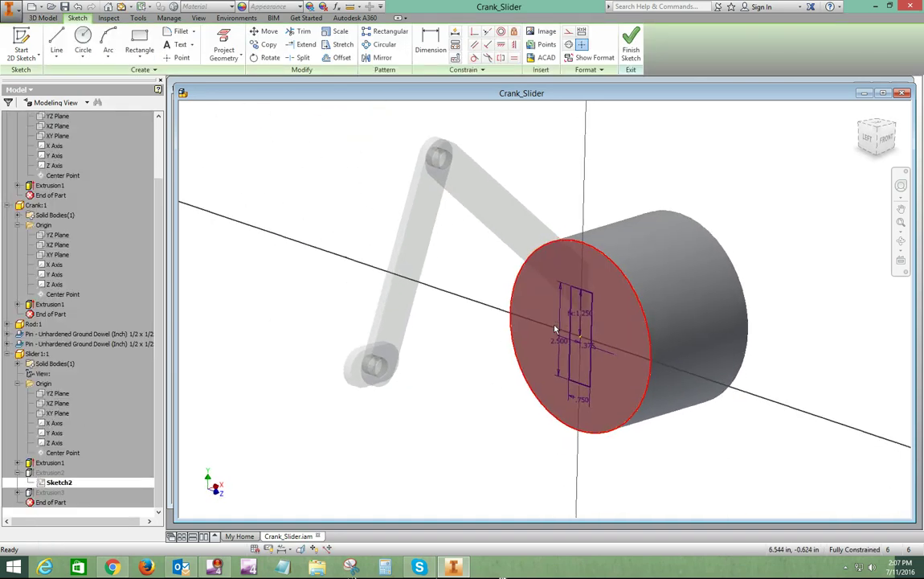
Change the slot's 2.500 length dimension to 3.75 and finish the sketch.
double_click(561, 352)
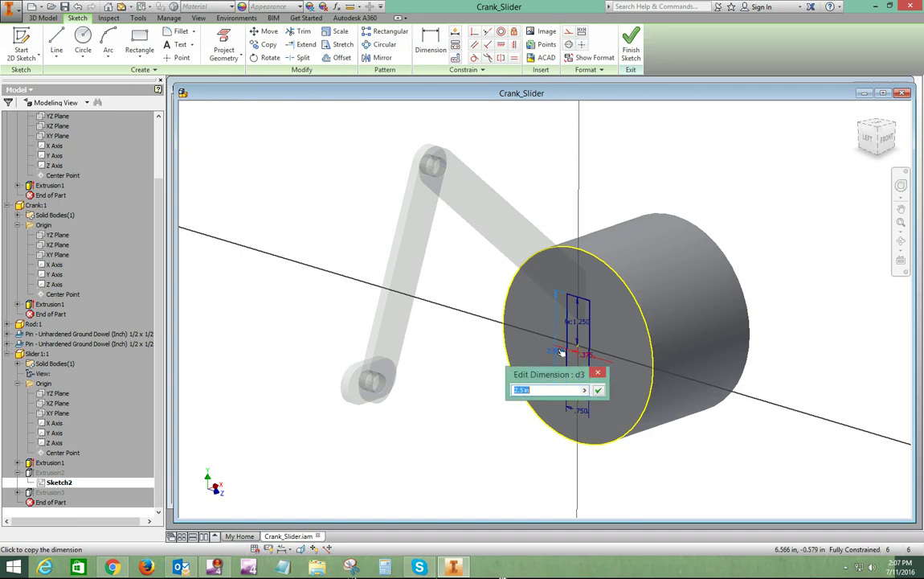
text(3.75)
key(Return)
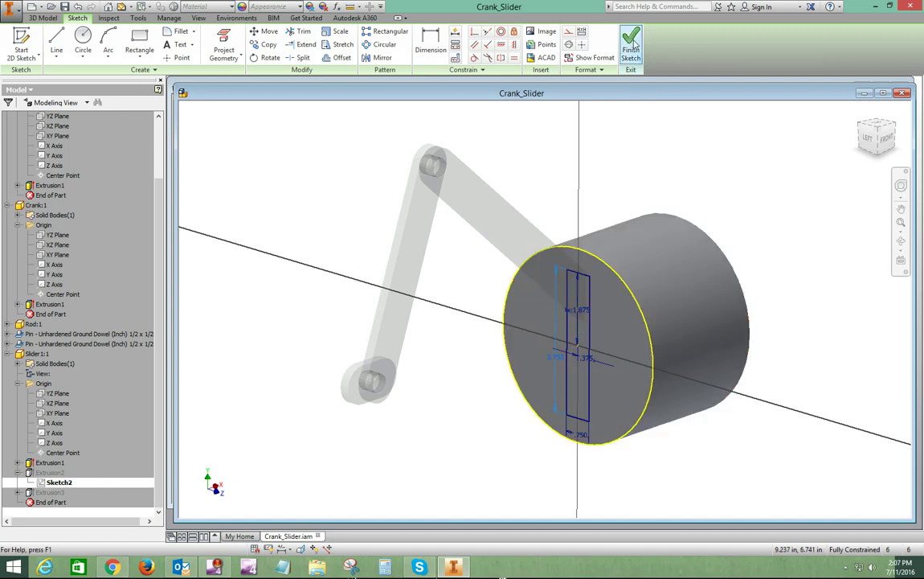
click(634, 44)
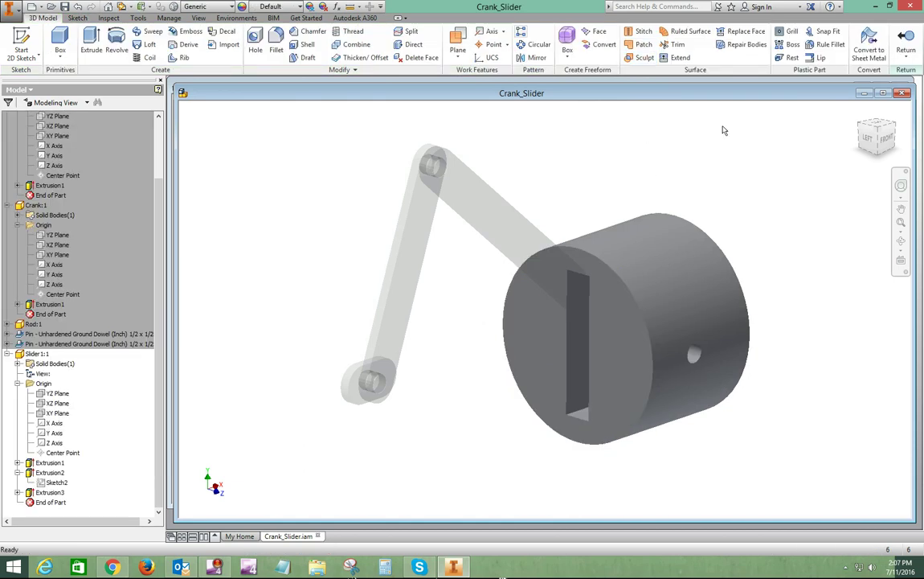
Return to the assembly and open the sketch behind the rod's Extrusion1.
click(909, 45)
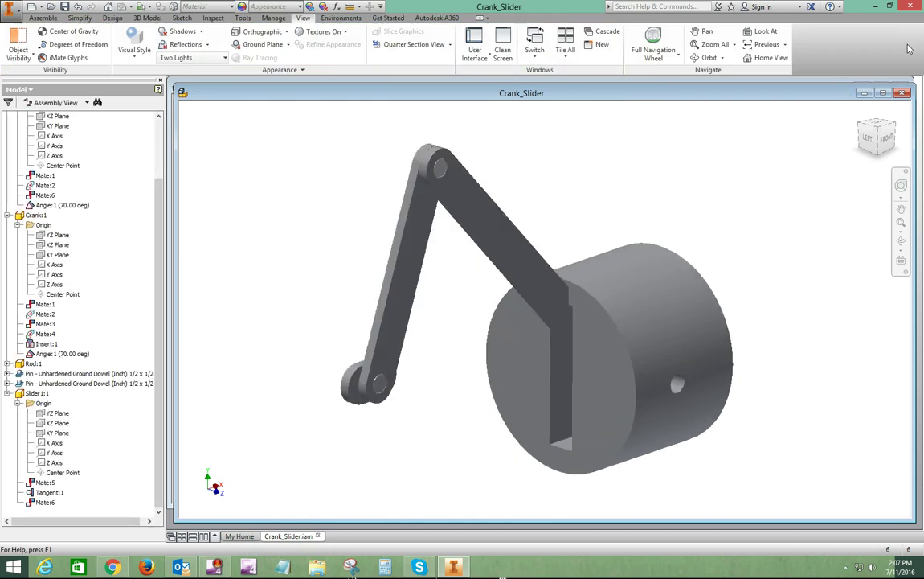
double_click(492, 215)
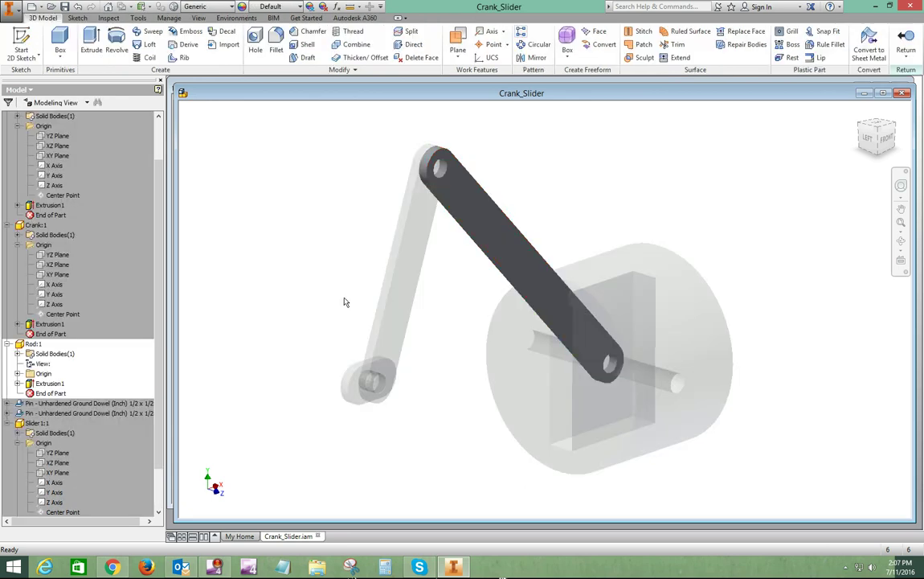
right_click(41, 388)
click(77, 386)
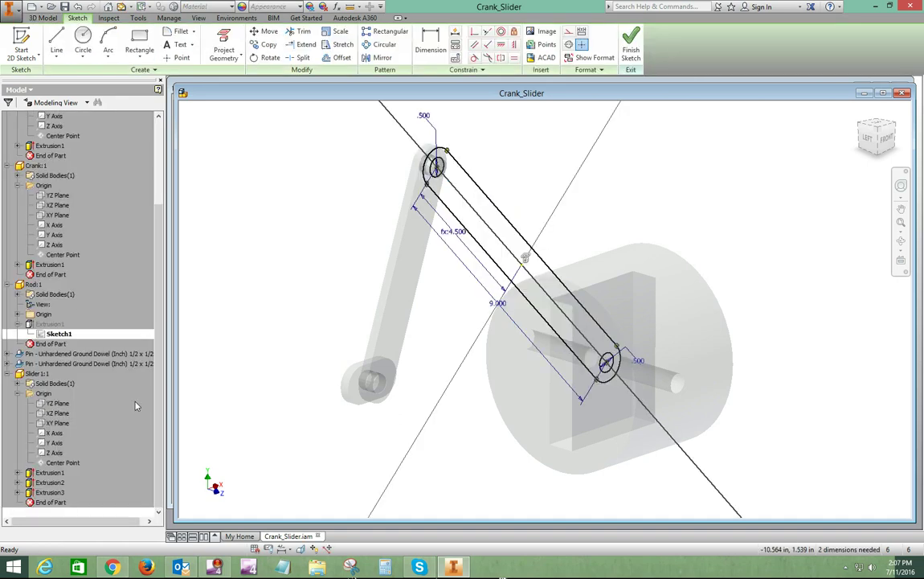
Change the rod's 9.000 hole-to-hole dimension to 11 and finish the sketch.
double_click(498, 303)
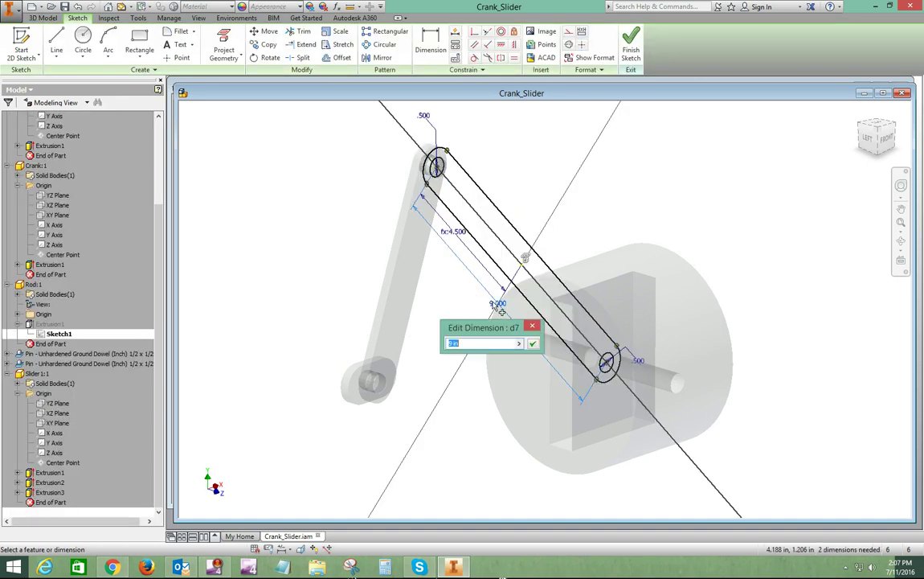
text(11)
key(Return)
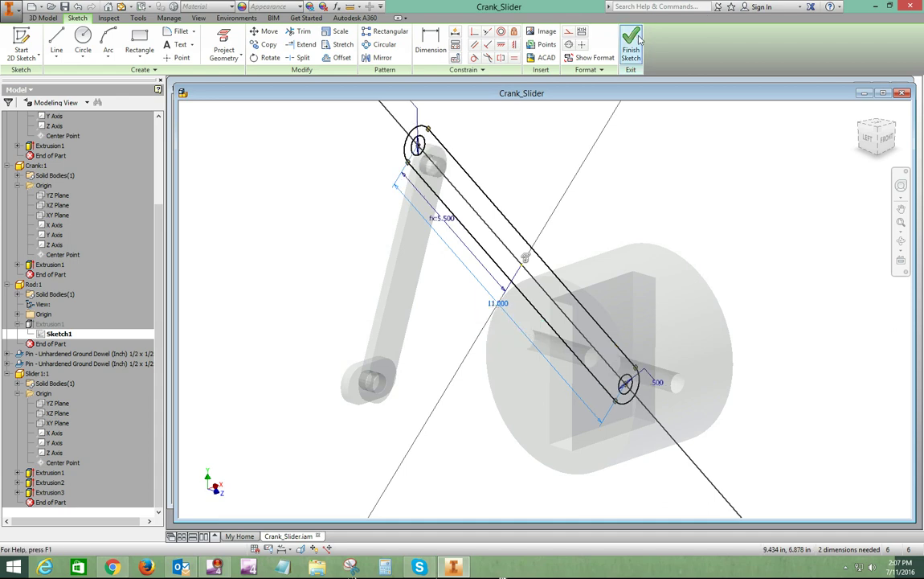
click(631, 45)
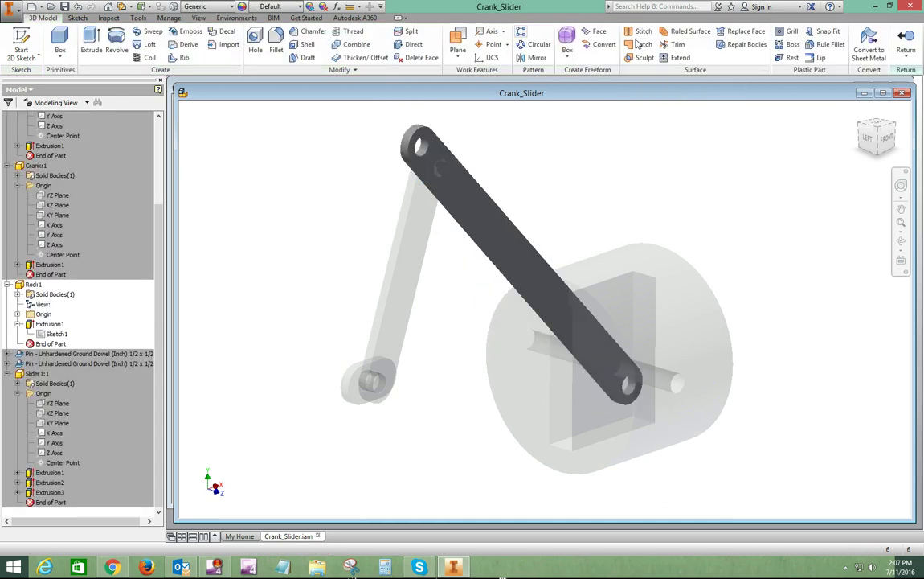
Return to the assembly and start driving the 70.00 deg Angle:1 constraint.
click(905, 41)
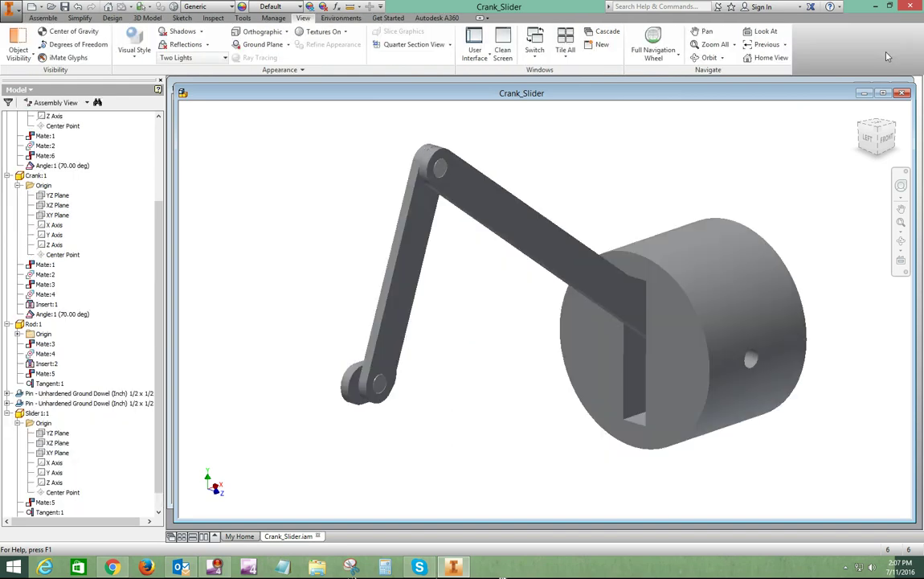
key(F5)
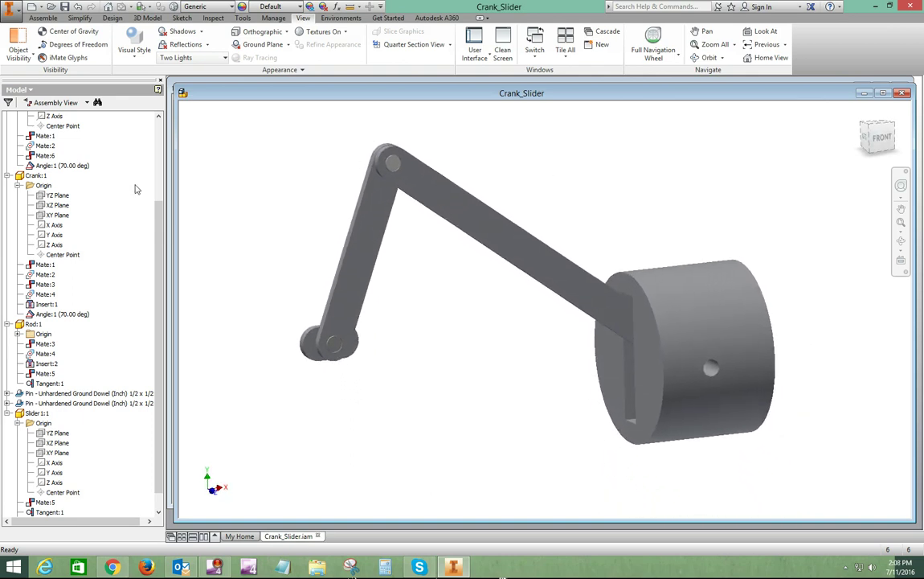
right_click(85, 315)
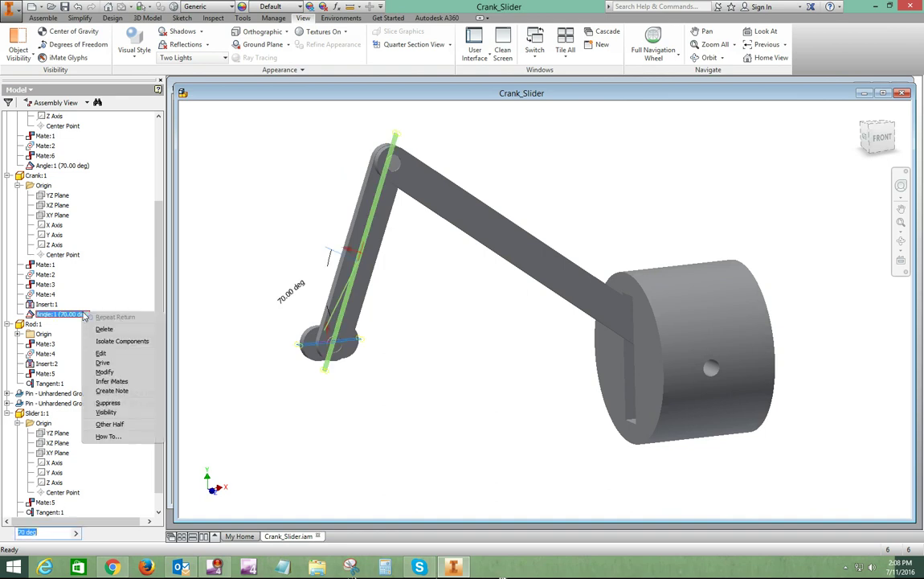
click(103, 362)
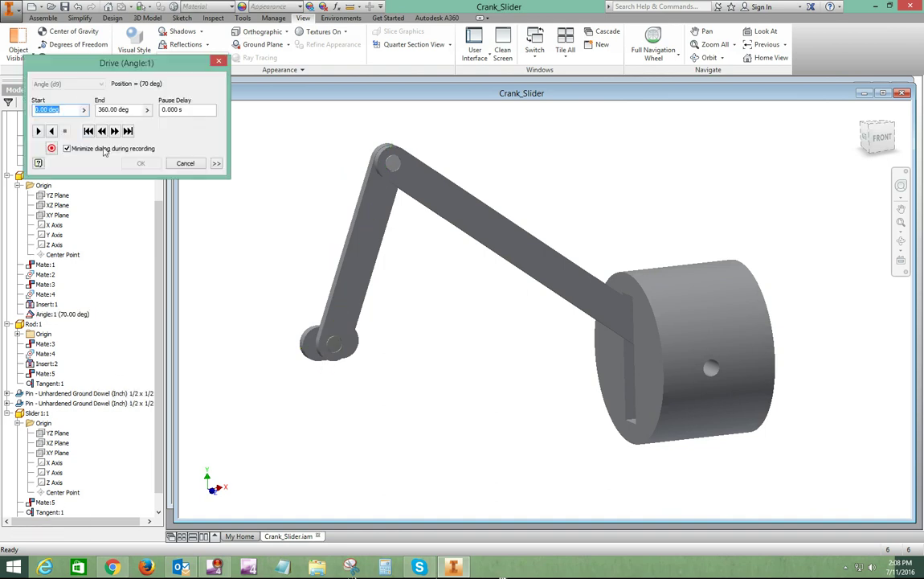
With Collision Detection on, drive the crank forward from 0 to 360°.
click(216, 163)
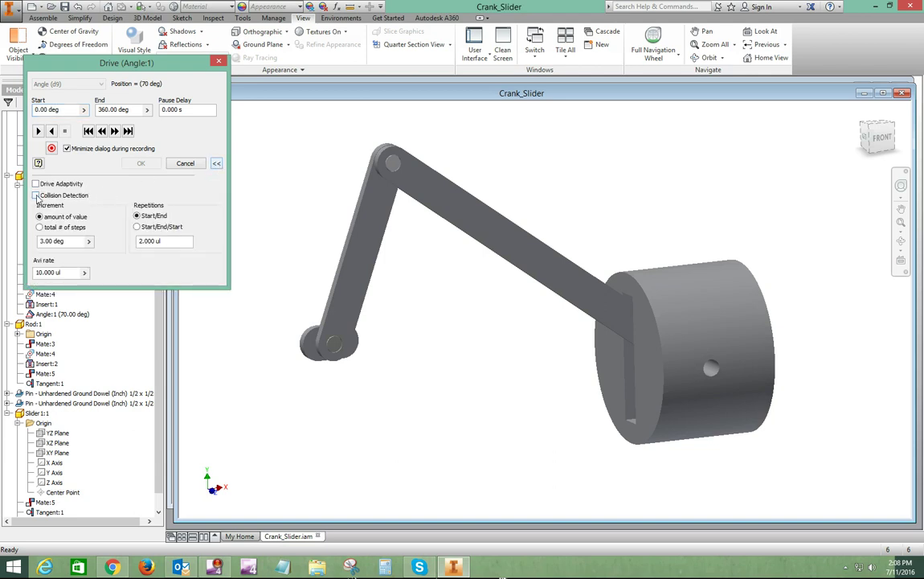
click(35, 195)
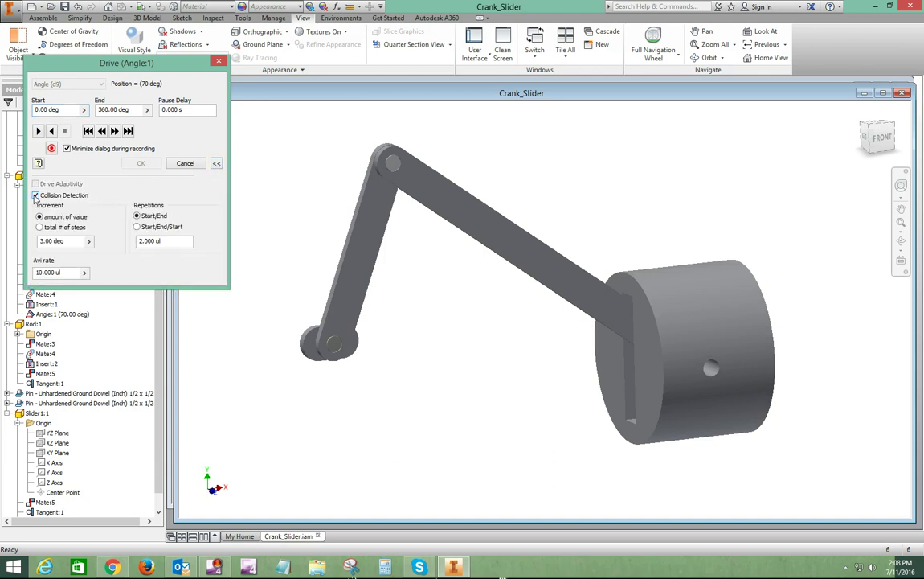
click(89, 131)
click(38, 131)
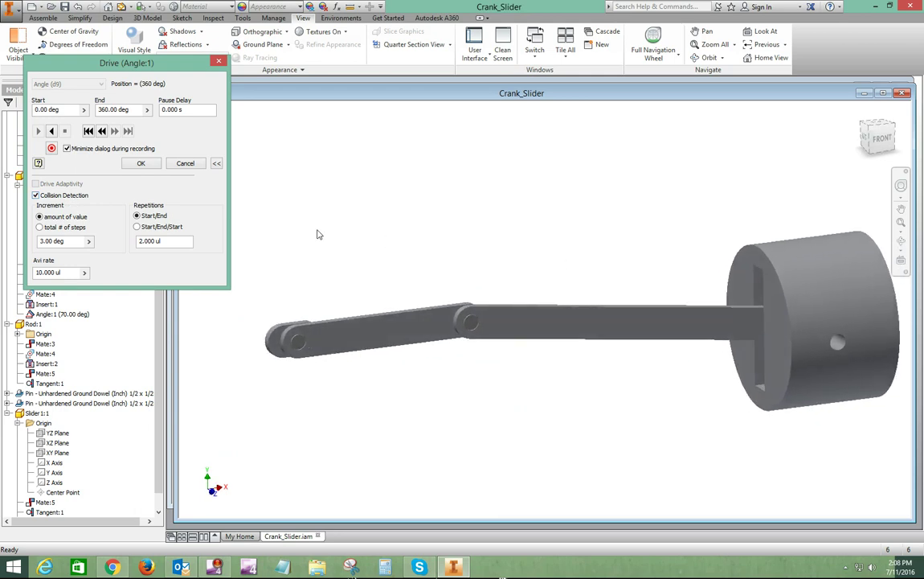
drag(38, 241, 46, 240)
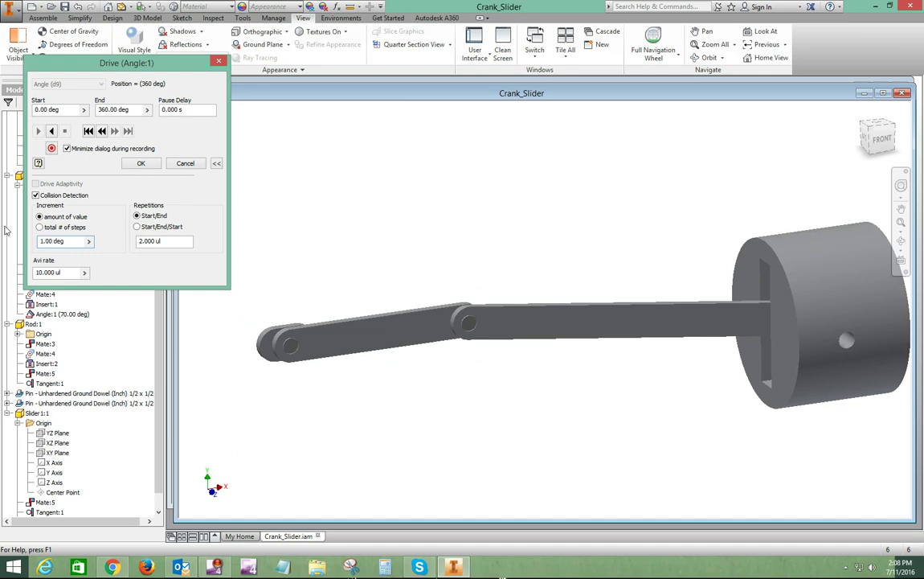
Drive the crank in reverse with the 1.00 deg increment and return it to 0°.
click(51, 131)
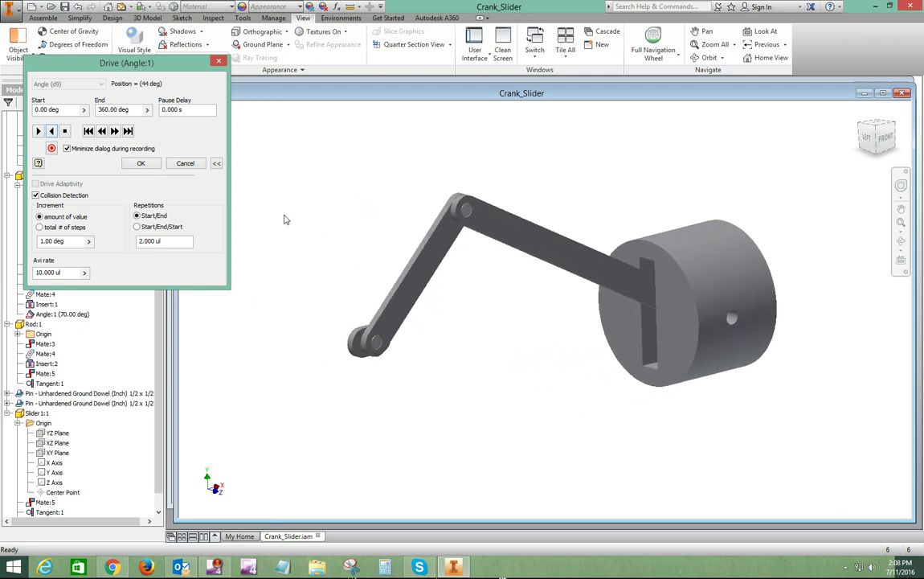
key(F5)
key(F5)
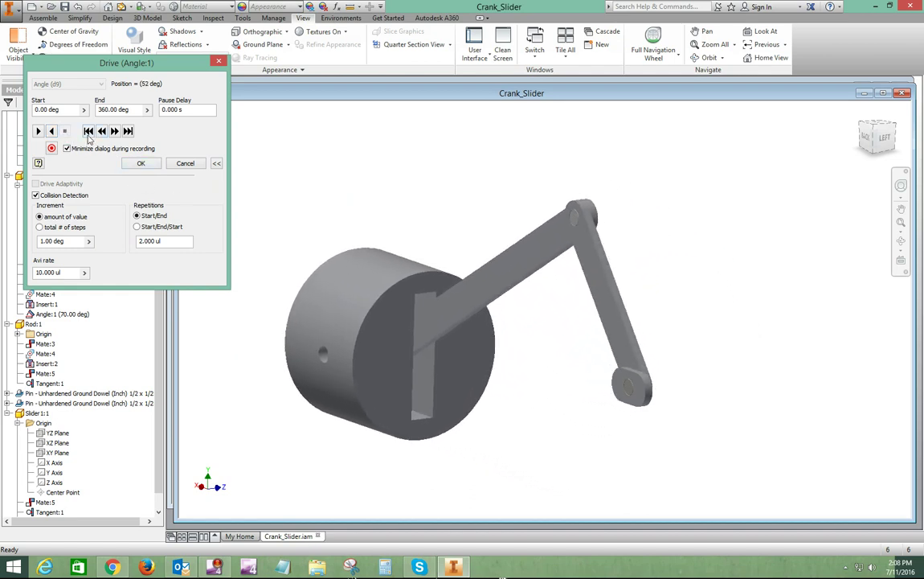
click(88, 131)
key(F6)
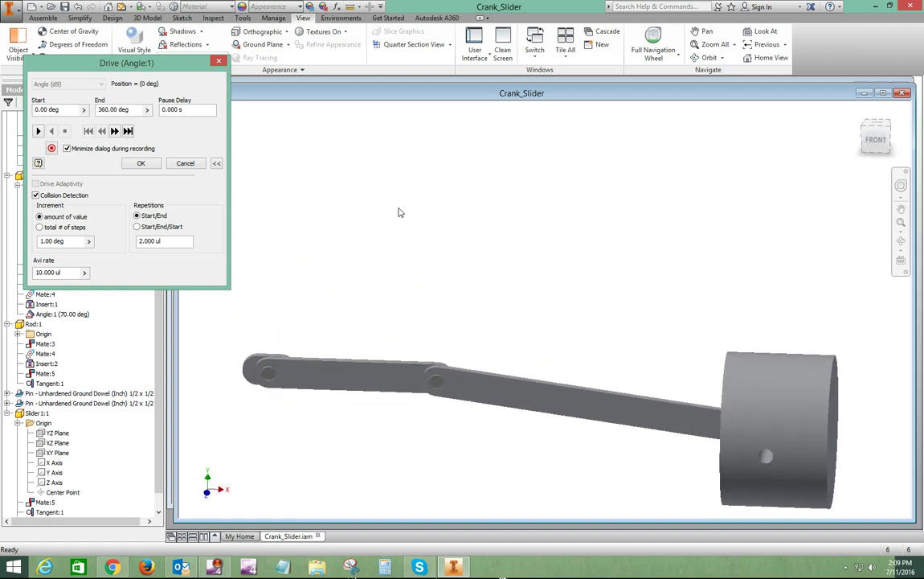
View the mechanism from the front, pan to the slider, and turn off Collision Detection.
click(875, 138)
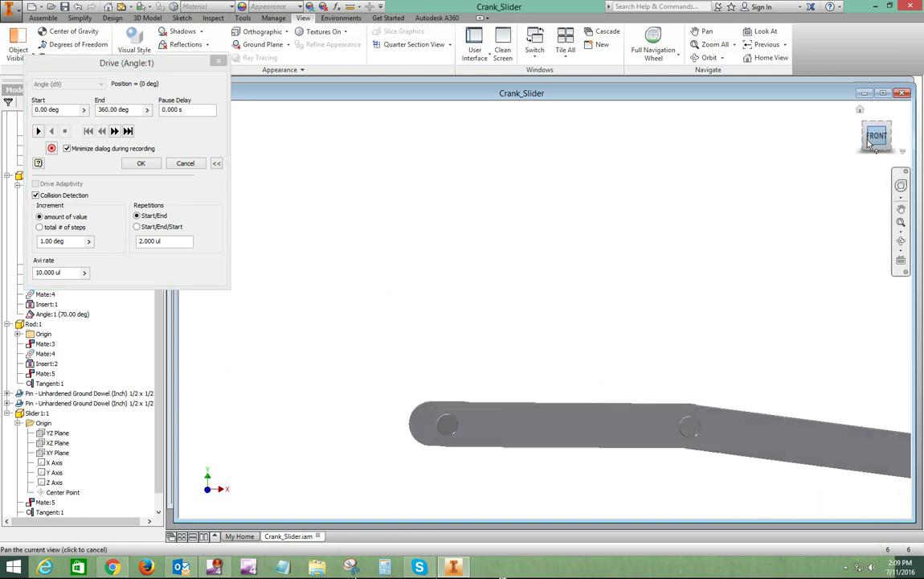
drag(745, 299, 425, 262)
key(Escape)
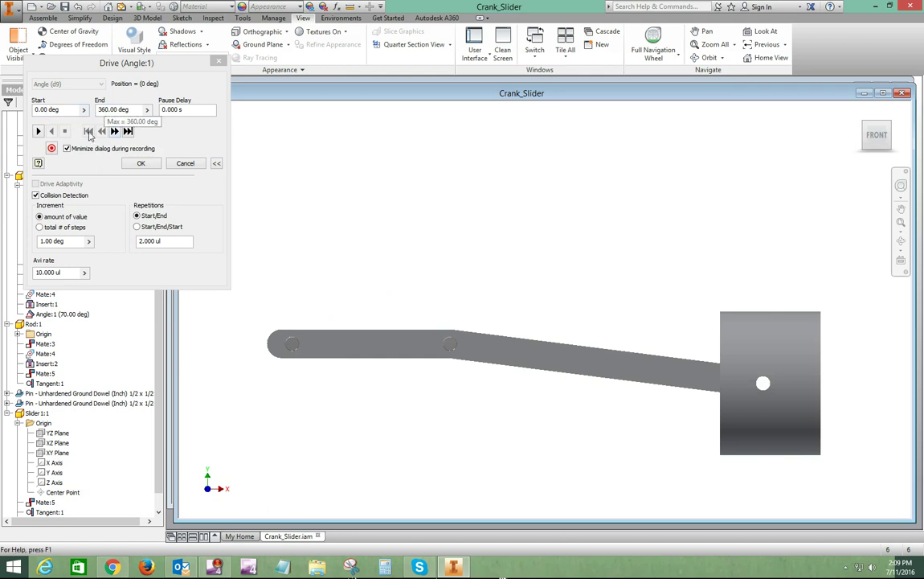
click(35, 195)
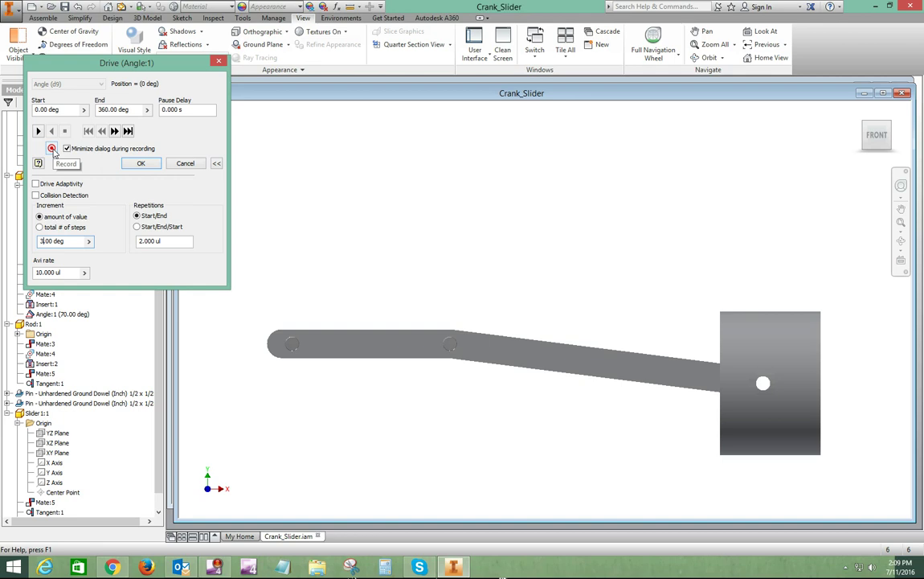
Record the drive to a video file named motion.wmv at 640 x 480 resolution.
click(51, 149)
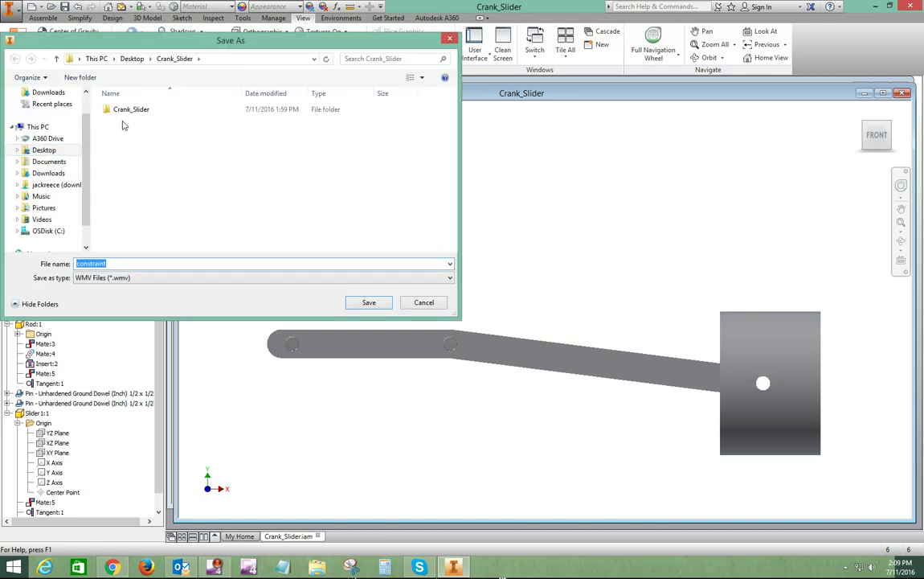
drag(122, 263, 75, 263)
text(motion)
click(365, 303)
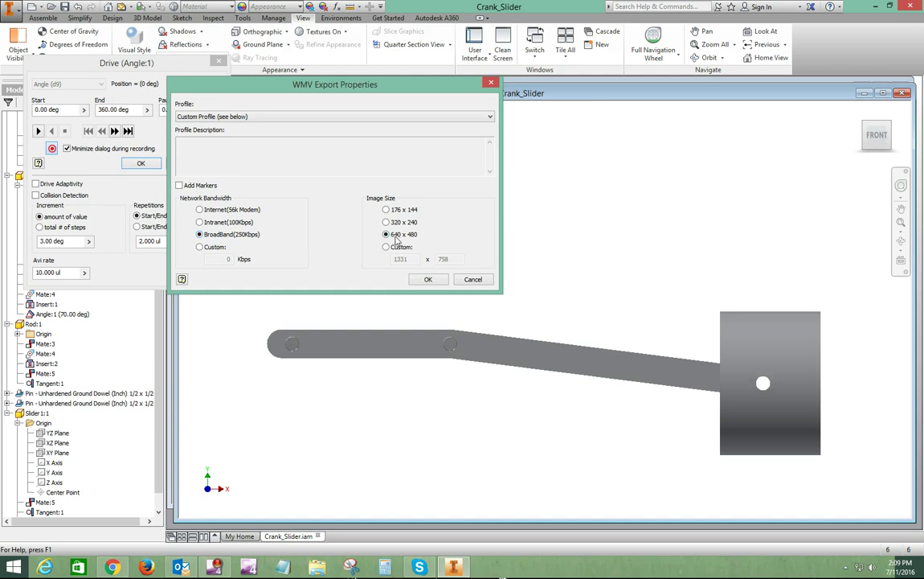
click(429, 279)
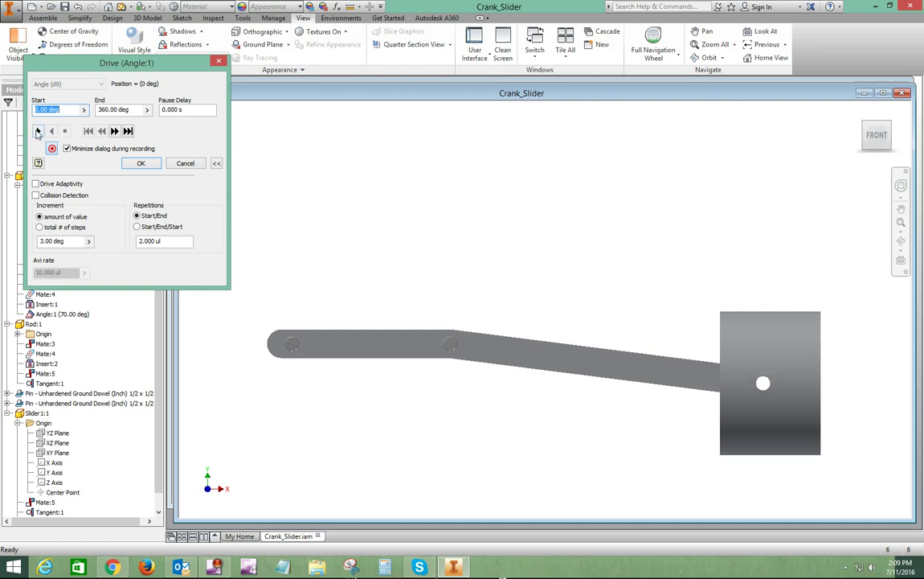
Play the drive through 360° to record it, then close the Drive dialog with the crank back at 70°.
click(38, 132)
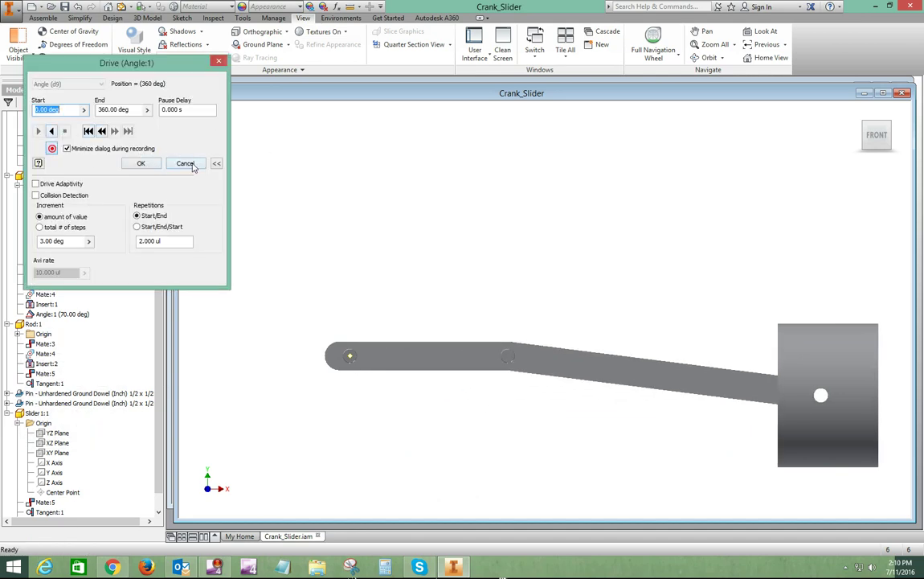
click(185, 163)
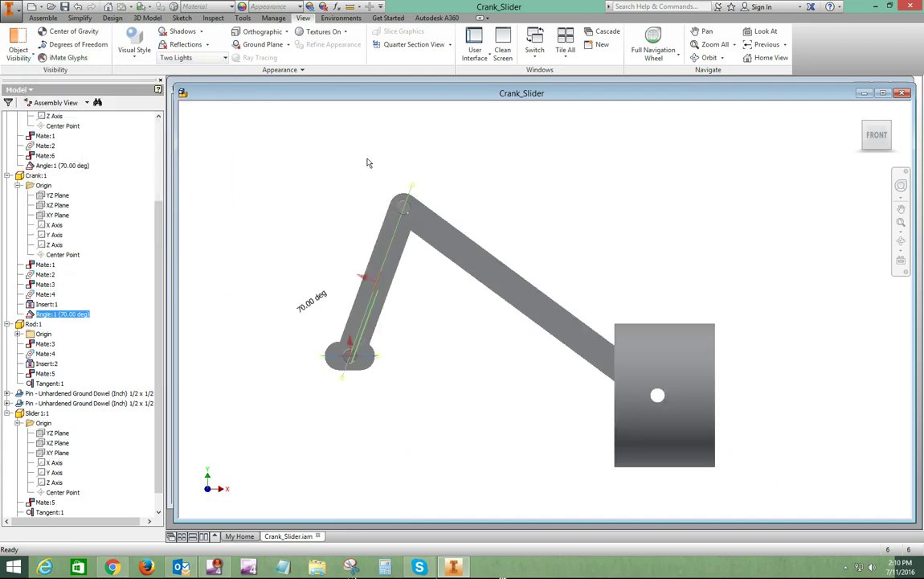